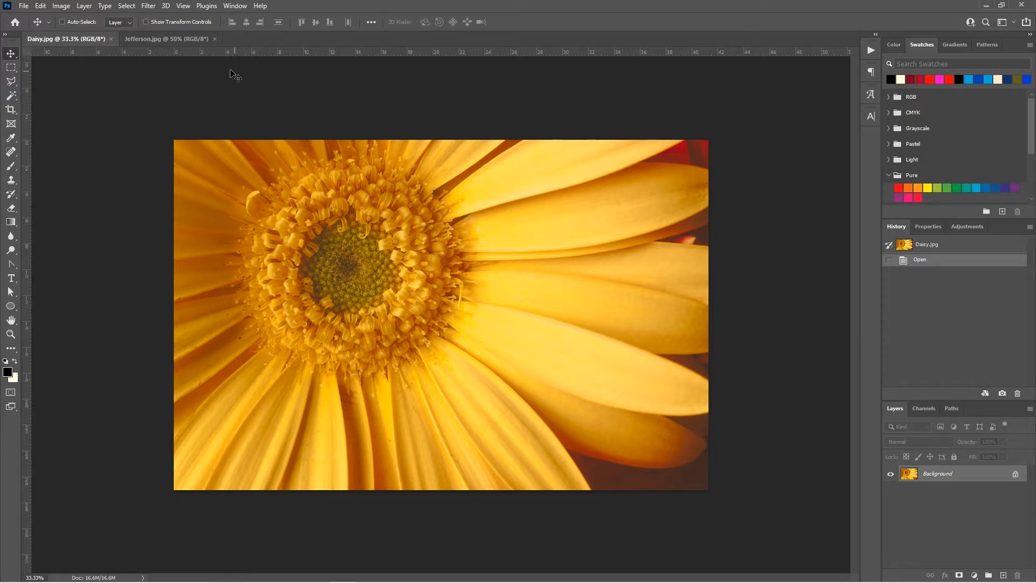
Step: Add an Invert adjustment layer to Jefferson.jpg and toggle its visibility to compare the image with and without it
click(183, 38)
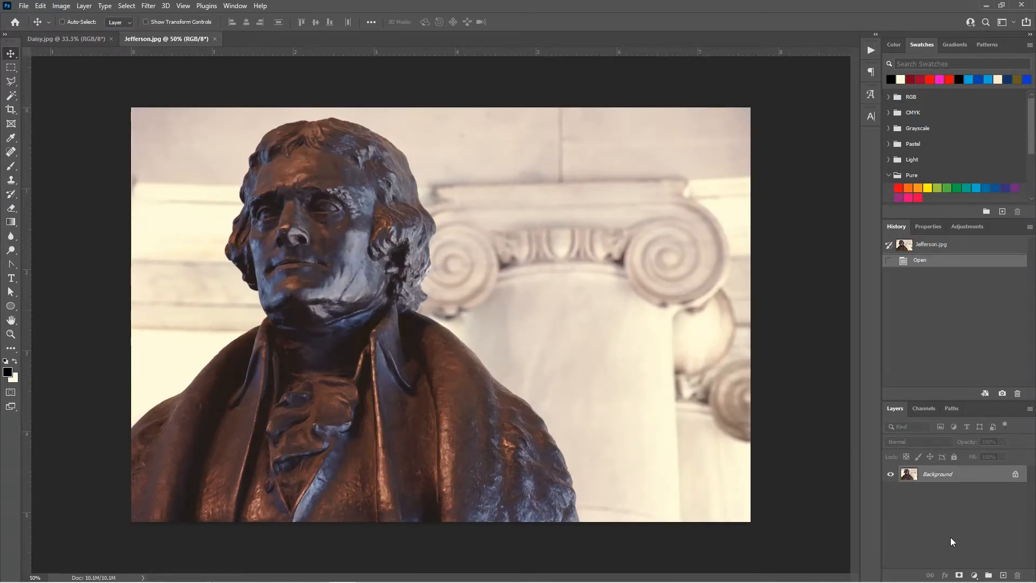
click(972, 577)
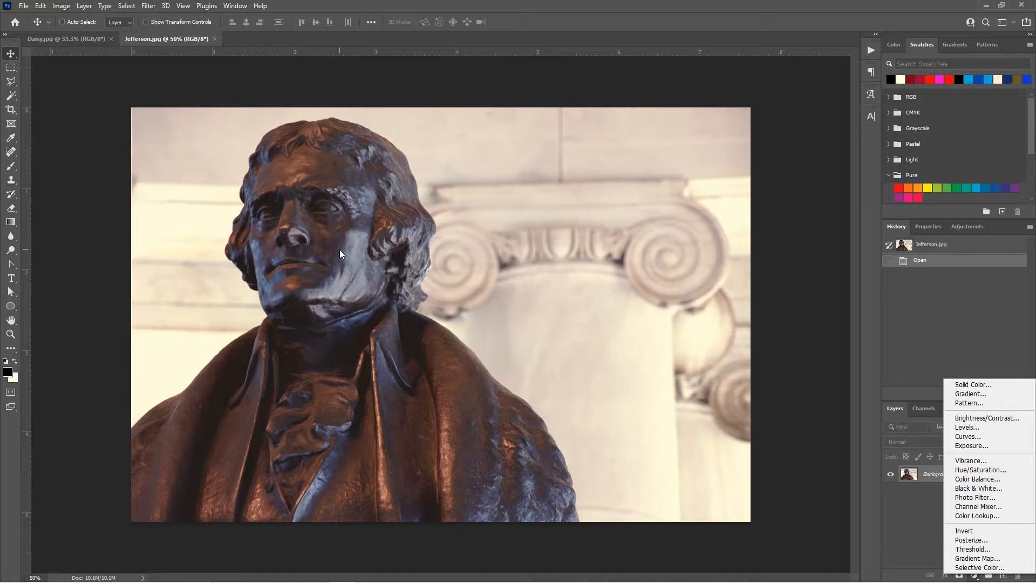
click(992, 532)
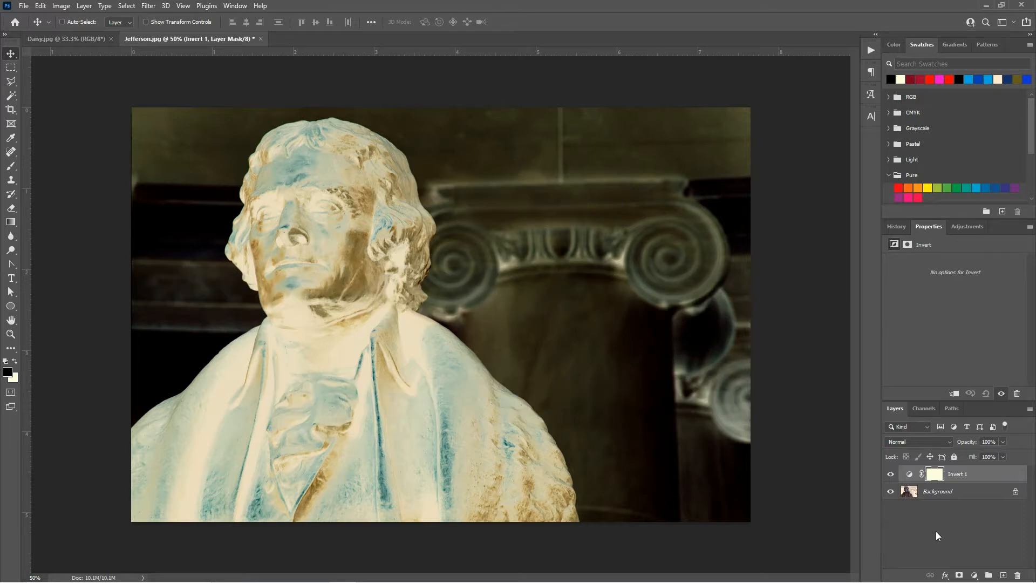
click(891, 475)
click(892, 475)
Step: Add an Exposure adjustment layer to Daisy.jpg with exposure +0.83 and gamma correction 0.61
click(57, 39)
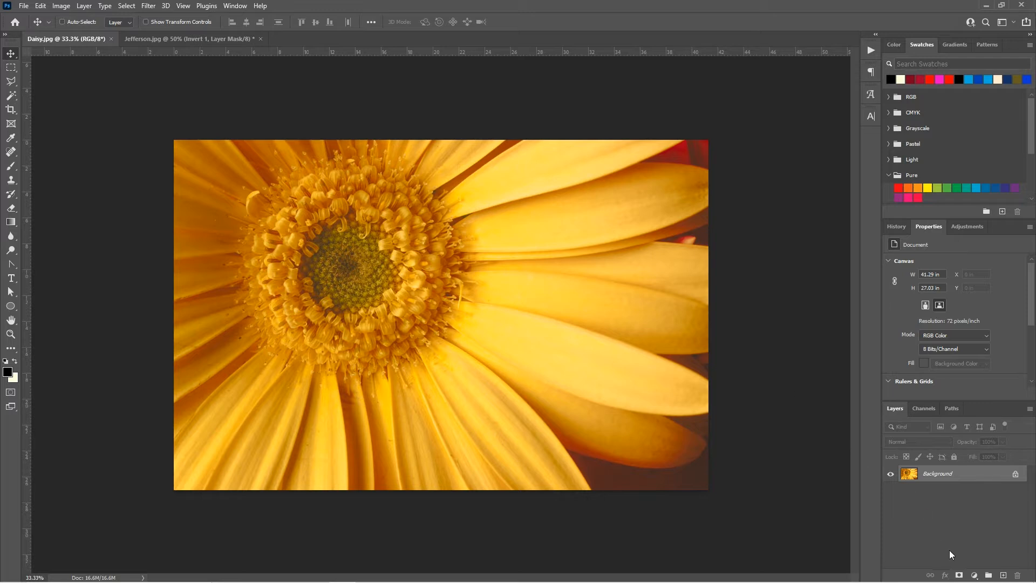
click(974, 576)
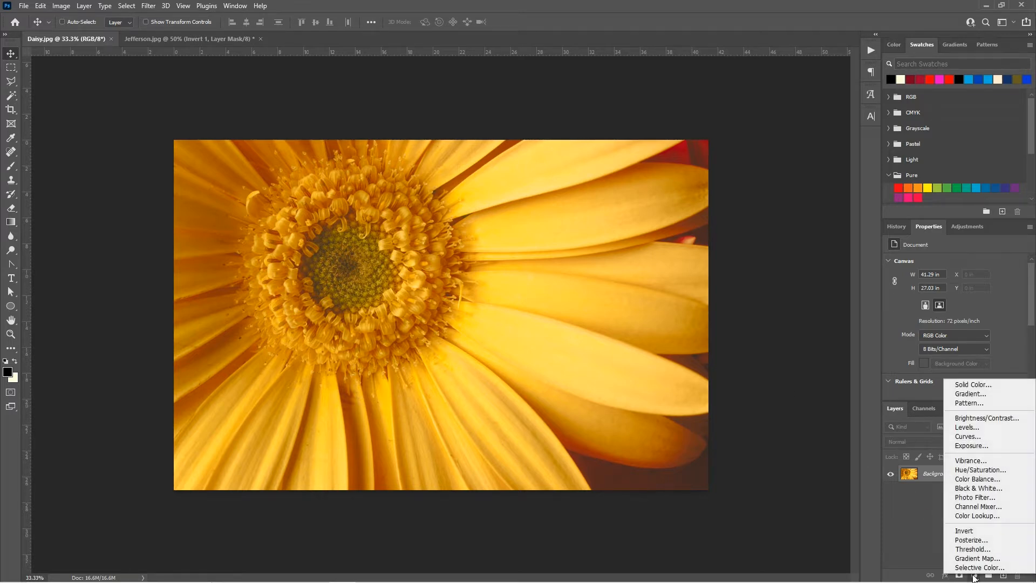
click(970, 446)
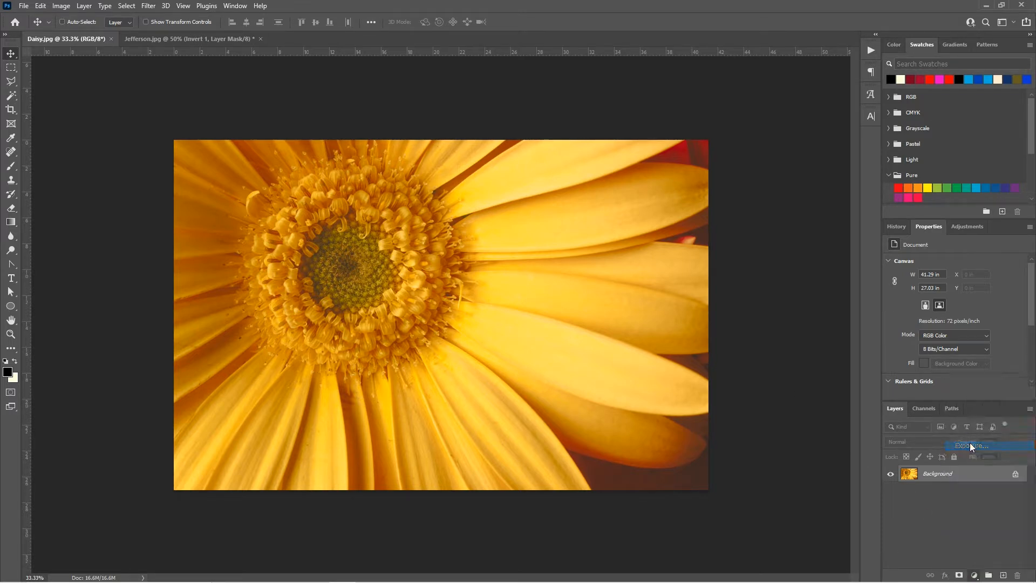
drag(954, 287, 964, 286)
drag(956, 332, 976, 333)
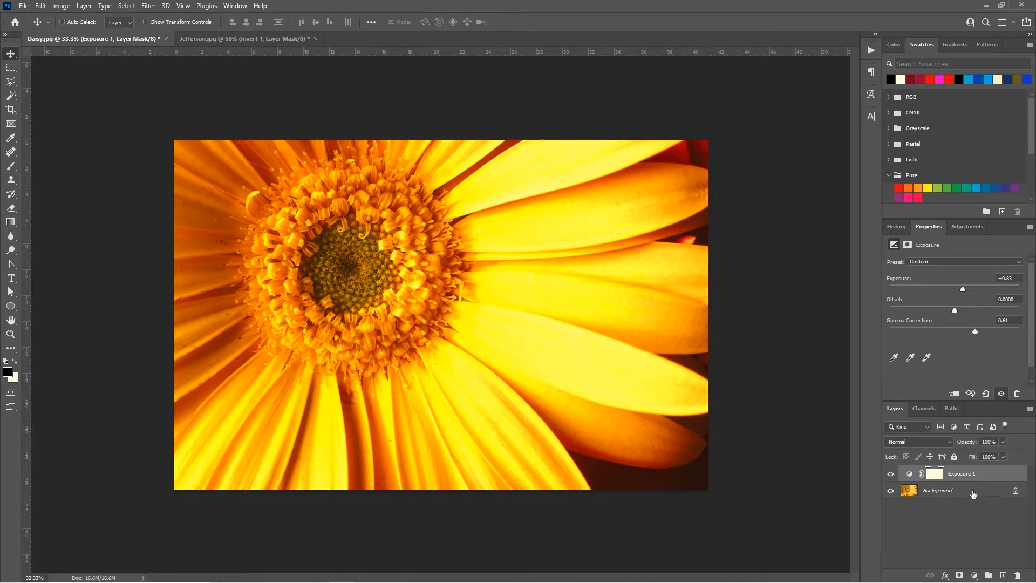
Step: Add a Levels adjustment layer with the Exposure layer hidden, setting input levels to 31 for shadows and 220 for highlights
click(974, 576)
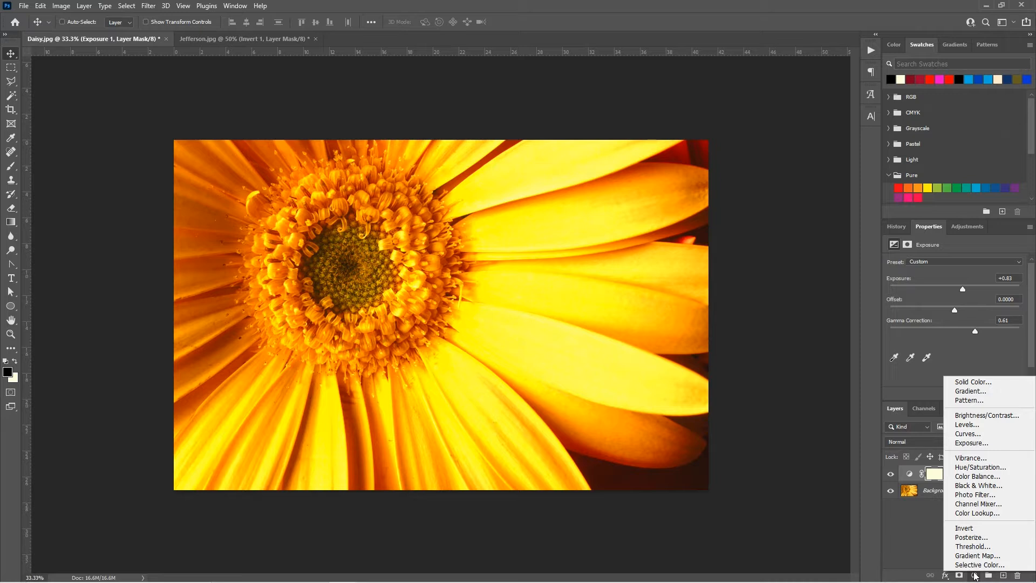
click(973, 425)
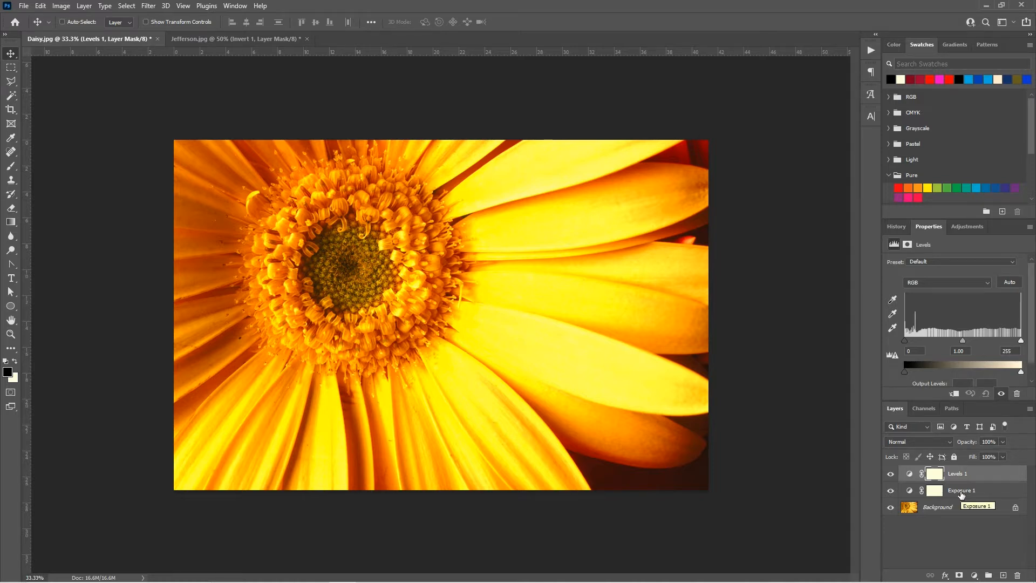
click(891, 491)
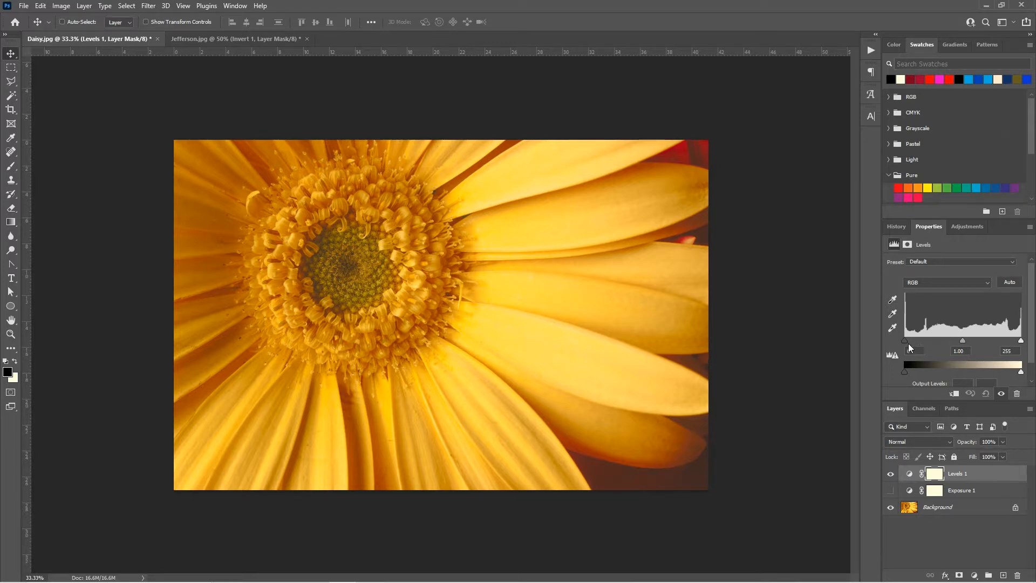
drag(905, 341, 920, 343)
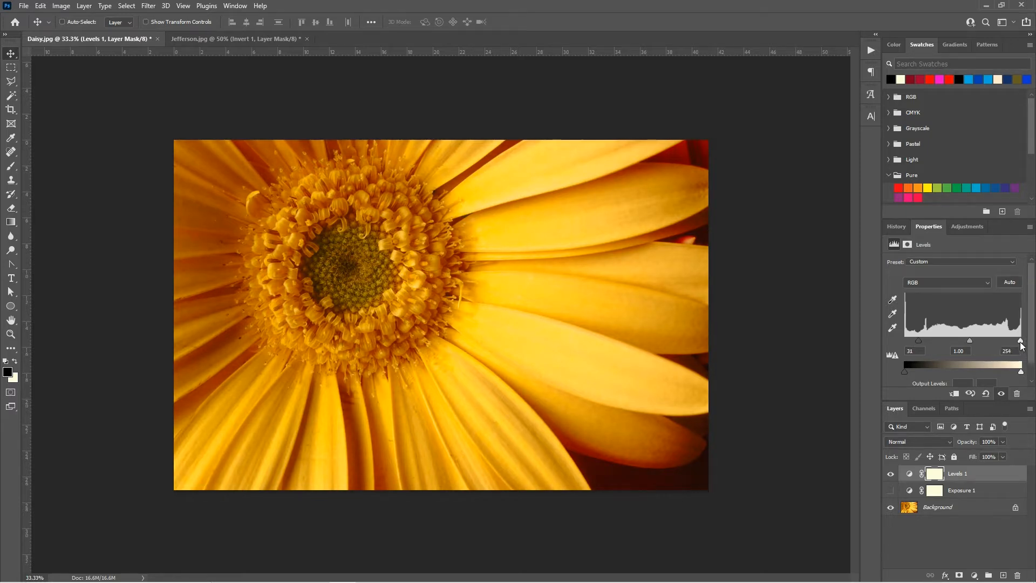
drag(1021, 342, 1006, 342)
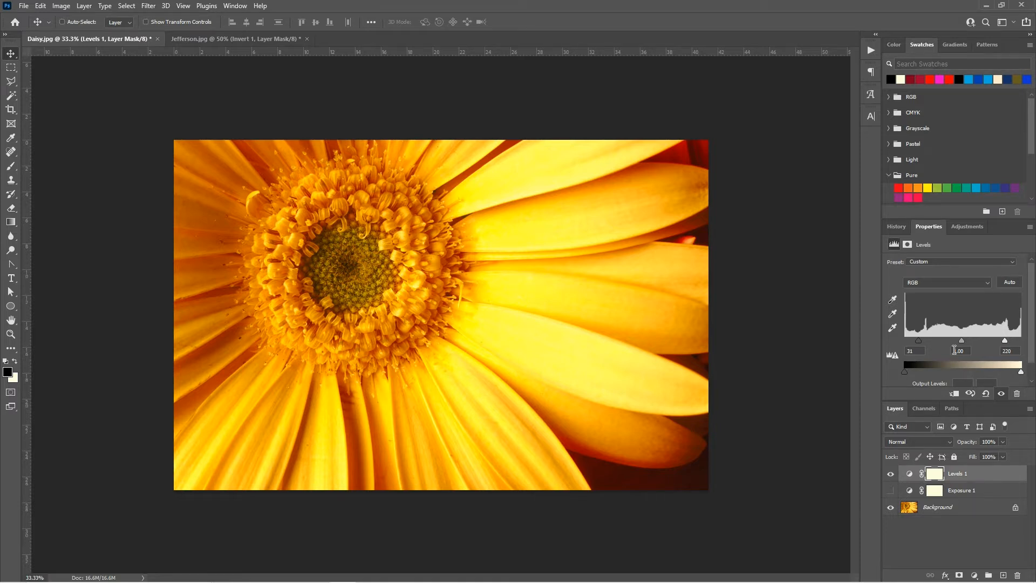
Step: Hide the Levels adjustment, and delete both the Levels and Exposure adjustment layers from Daisy.jpg
click(1001, 394)
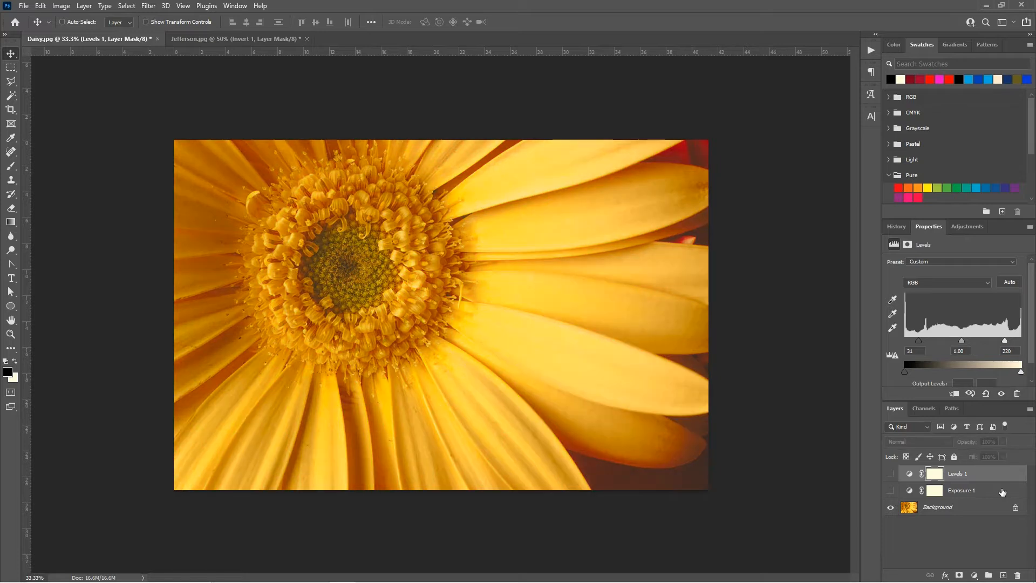
shift+click(1003, 491)
drag(1003, 491, 1018, 575)
Step: Add a Posterize adjustment layer to the daisy image and set its levels to 2
click(976, 574)
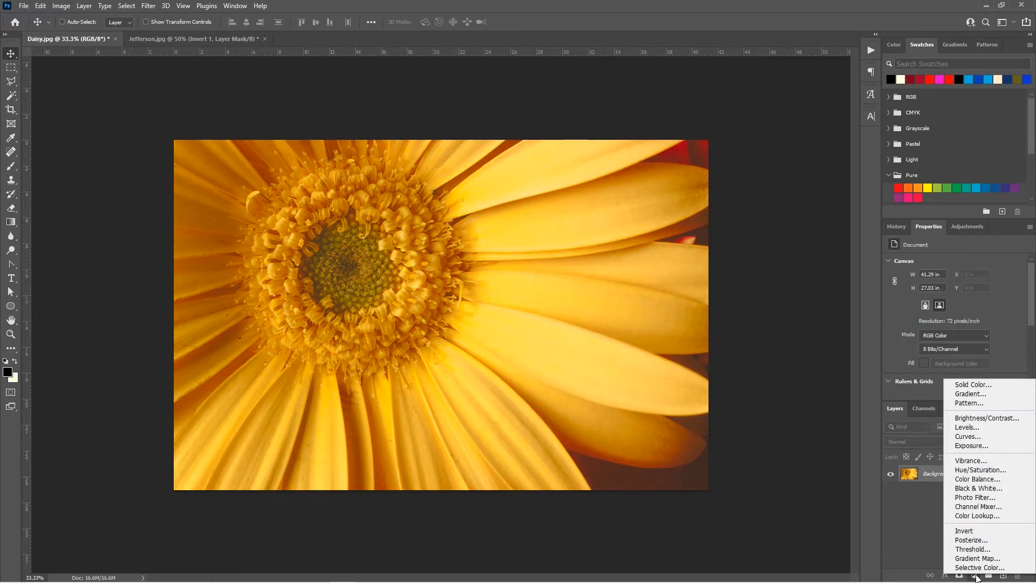
click(978, 540)
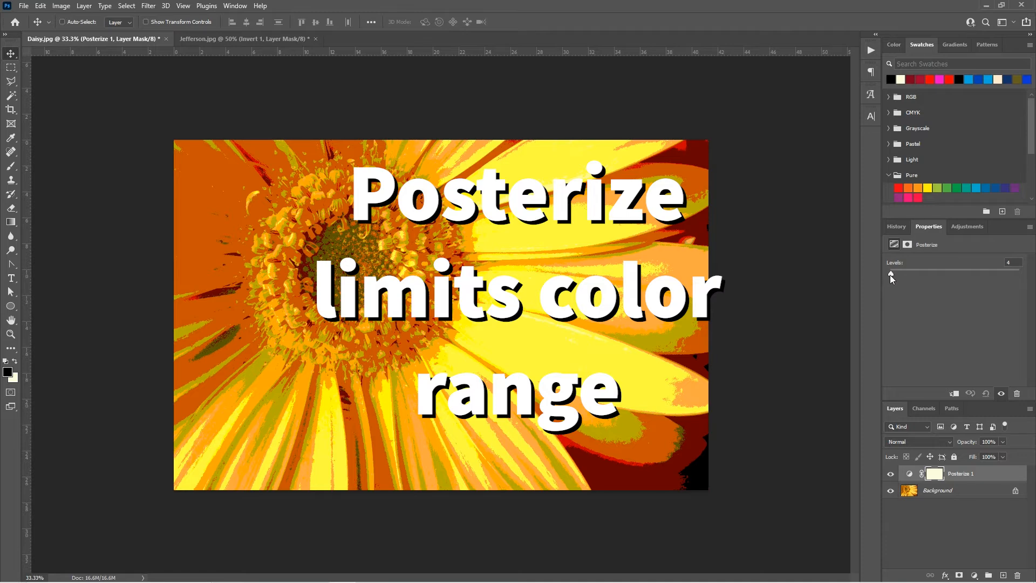
drag(890, 275, 896, 274)
click(1006, 262)
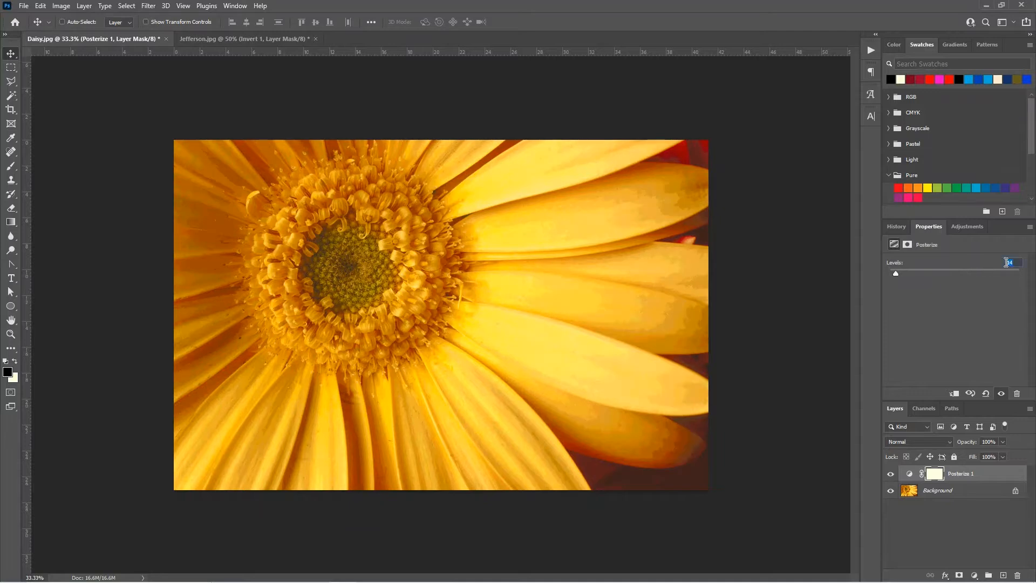
text(3)
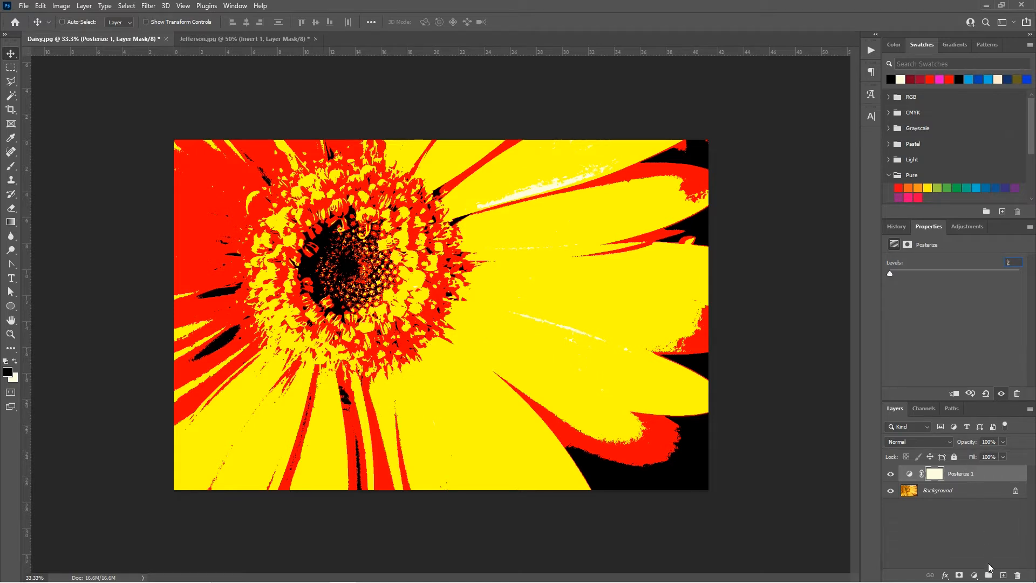
Step: Switch to Jefferson.jpg and delete its Invert adjustment layer
click(976, 576)
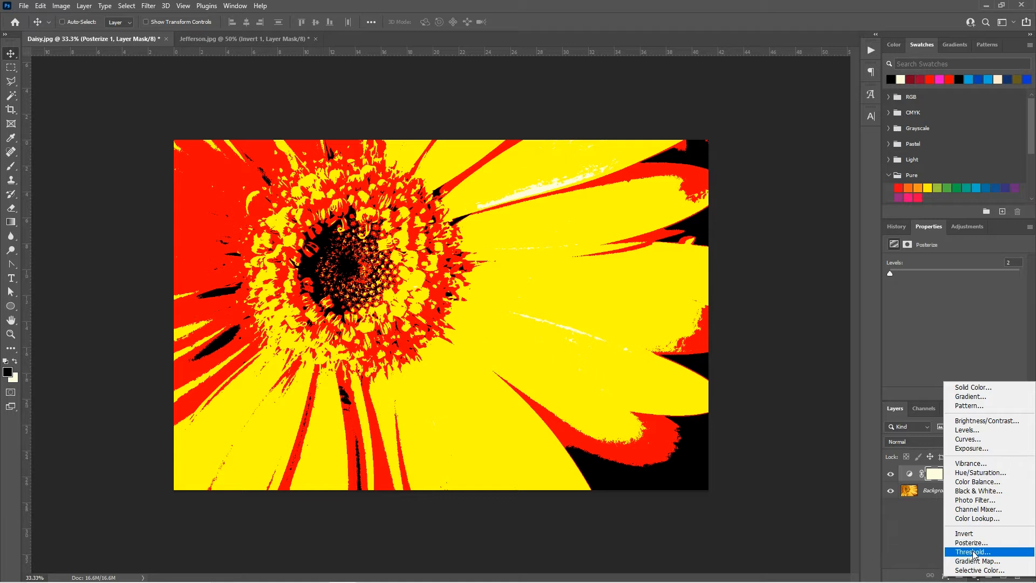
click(258, 39)
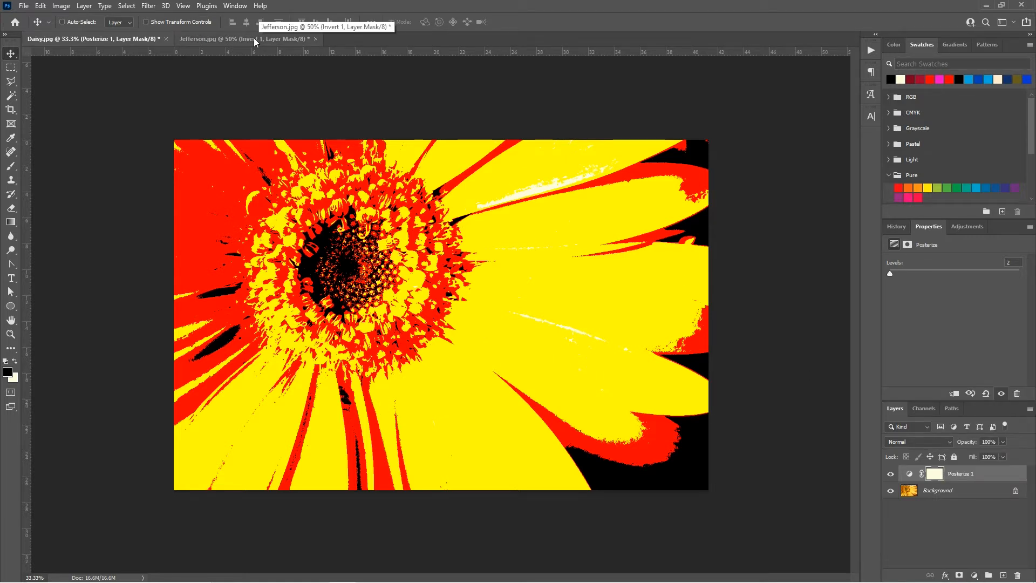
click(254, 38)
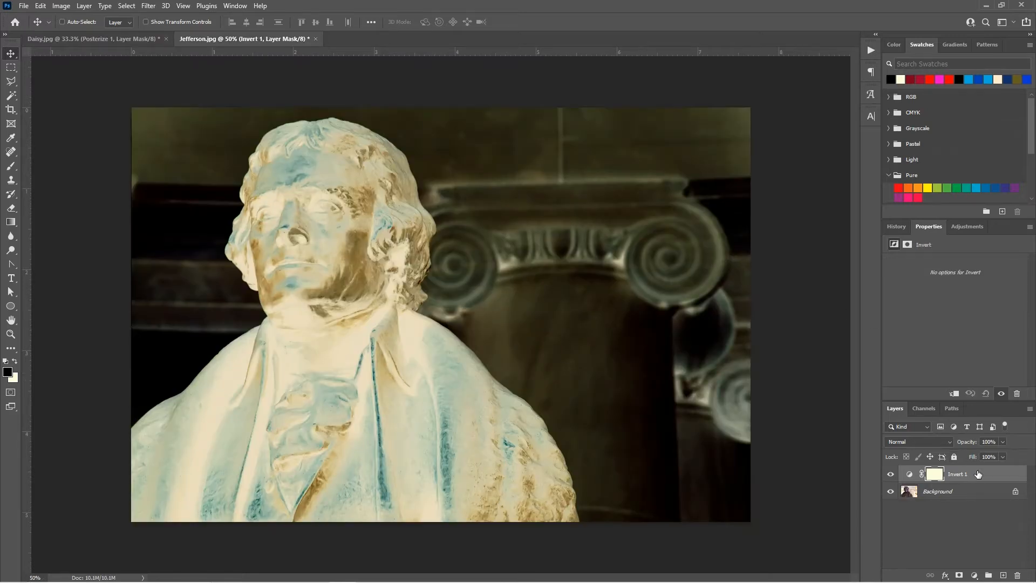
drag(974, 475, 1017, 574)
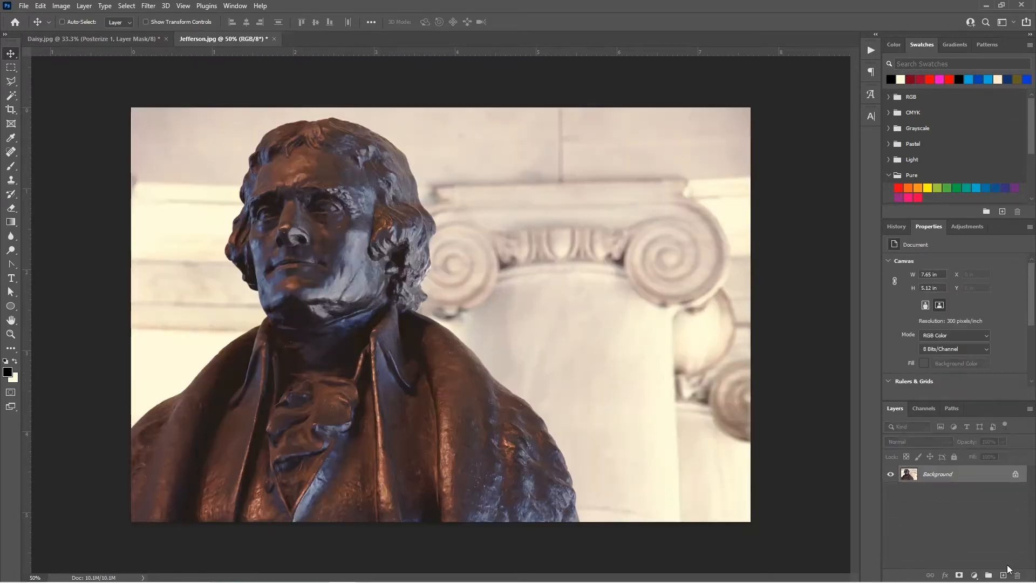
Step: Add a Threshold adjustment layer at level 70 to the Jefferson image and an Invert adjustment layer above it
click(974, 576)
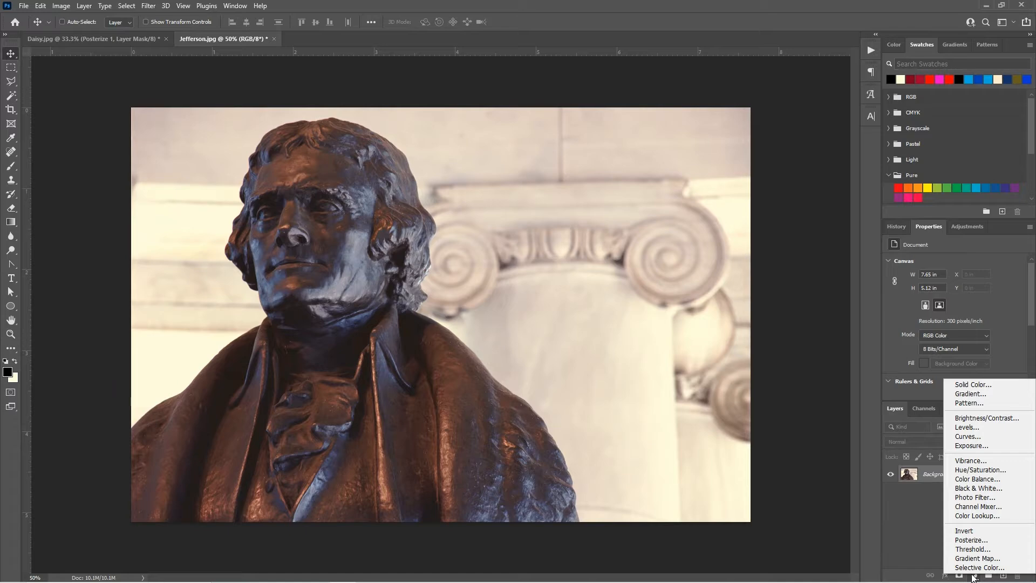
click(974, 549)
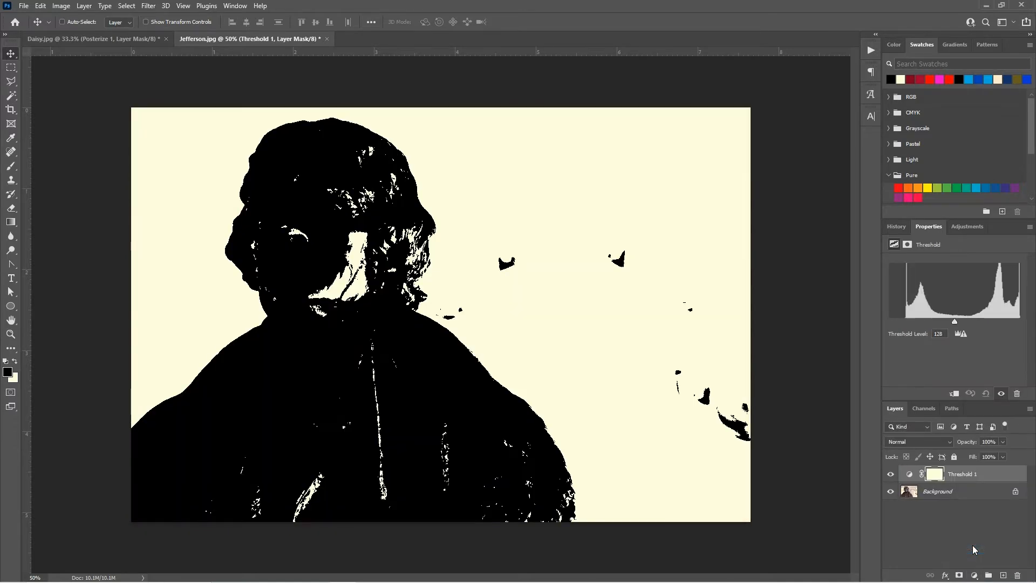
drag(954, 323, 926, 328)
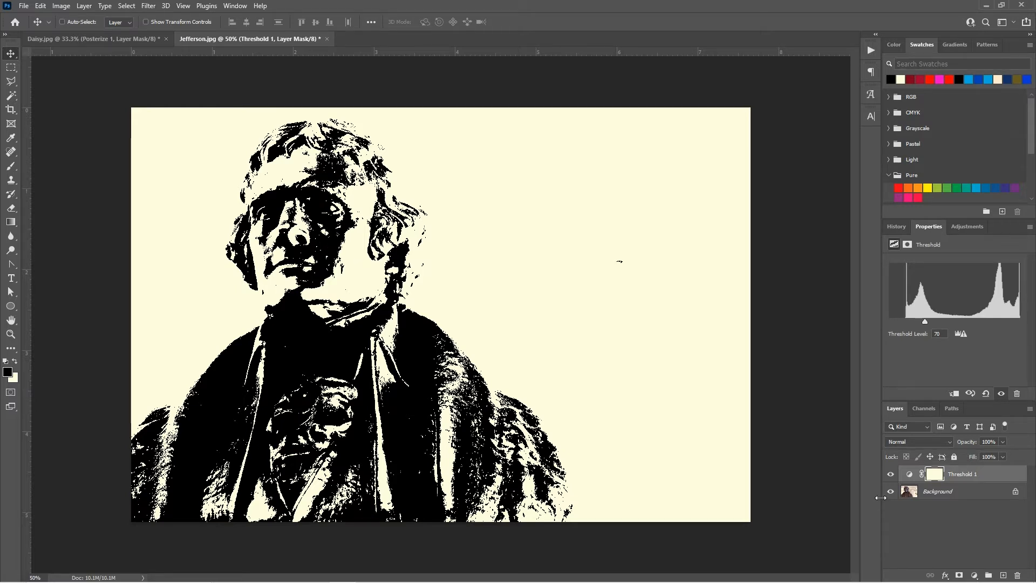
click(974, 576)
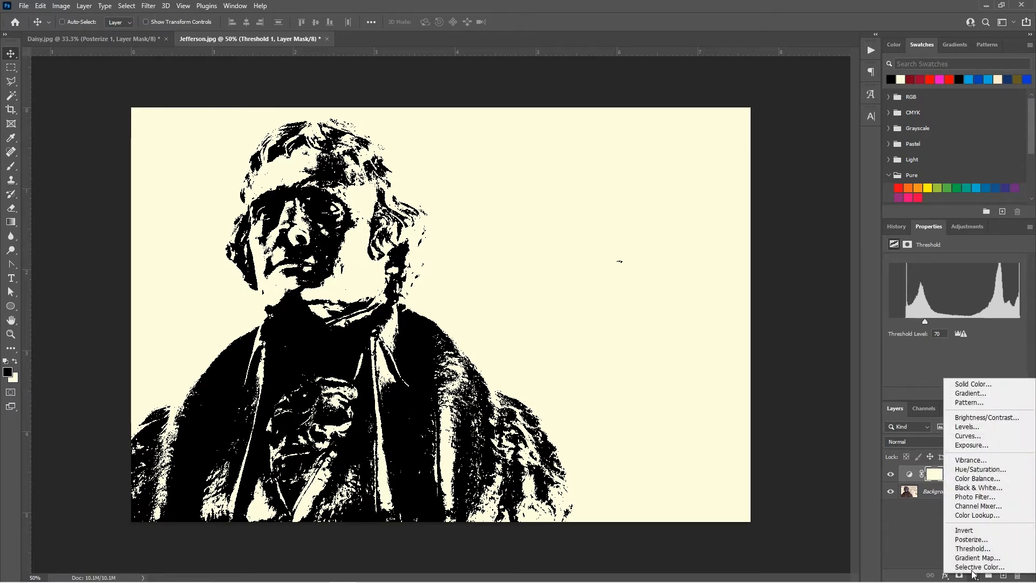
click(972, 532)
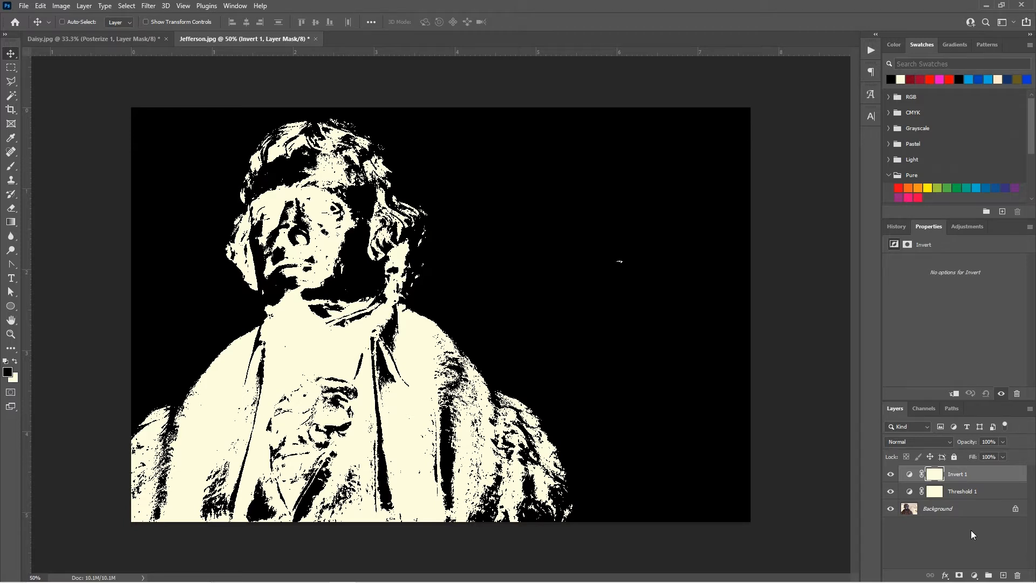
Step: Create a new portrait document 8 by 10 inches at 150 pixels/inch in RGB Color with a white background
key(ctrl+n)
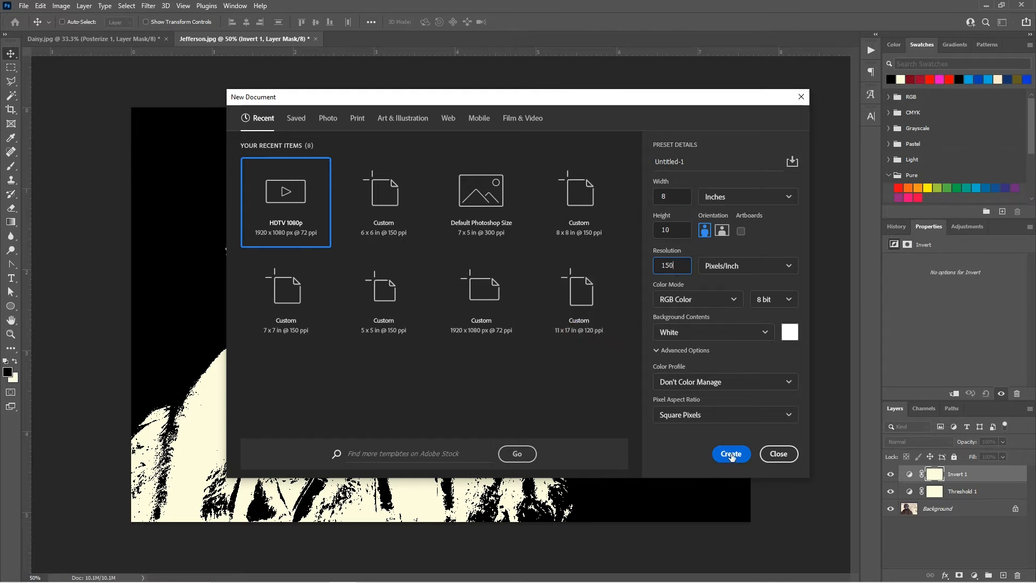
click(732, 453)
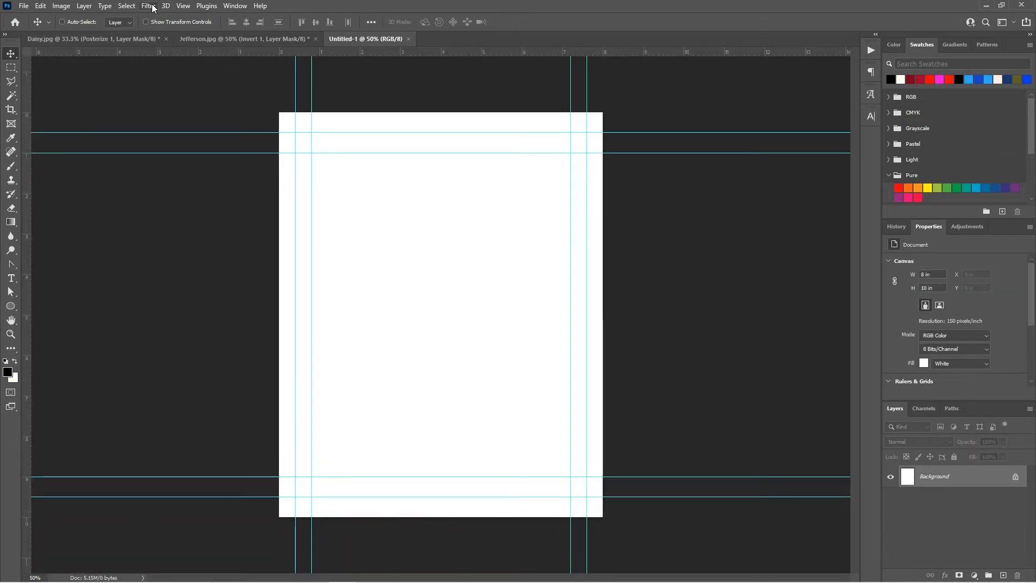
Step: Hide the guides in the new document and fill its background with black
click(183, 6)
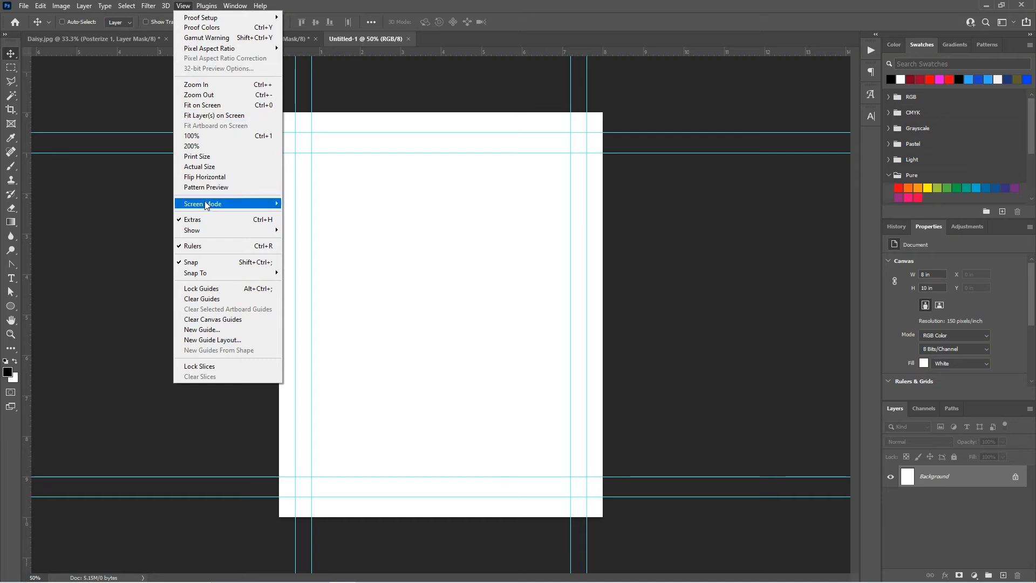
click(206, 219)
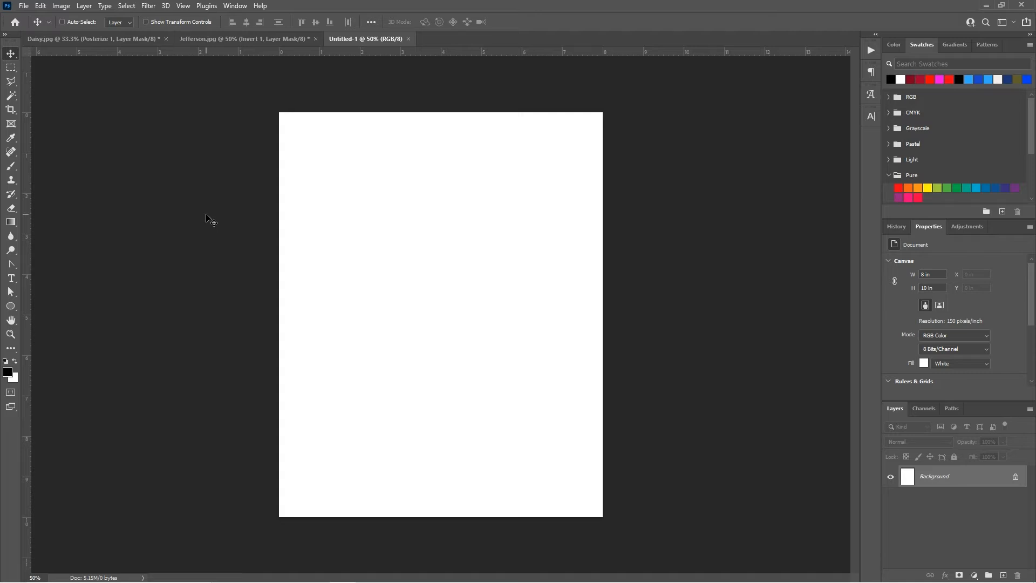
key(alt+BackSpace)
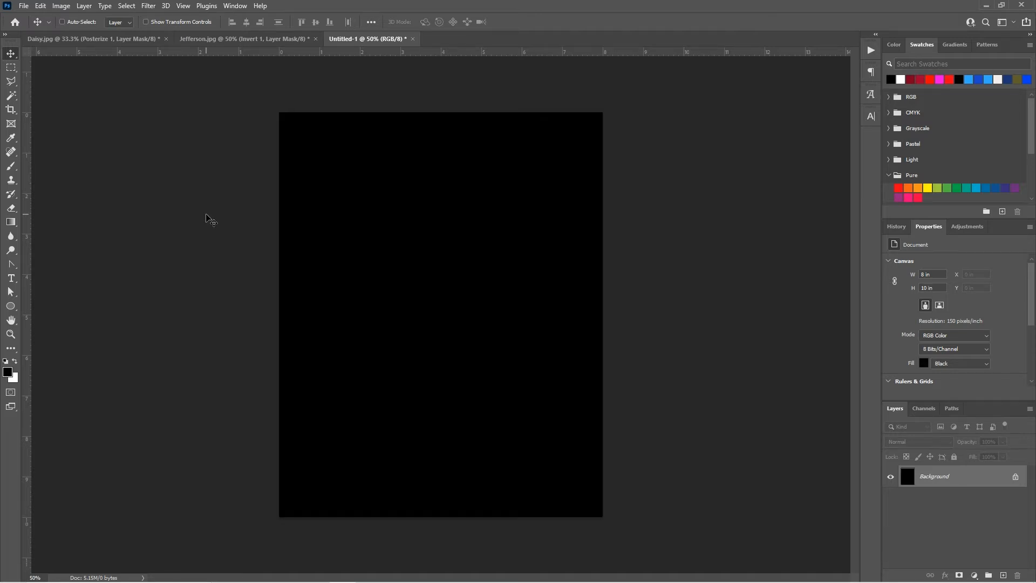
Step: Copy the daisy image layer and its Posterize adjustment into the new document, and minimize the floating Daisy.jpg window
drag(99, 45, 100, 91)
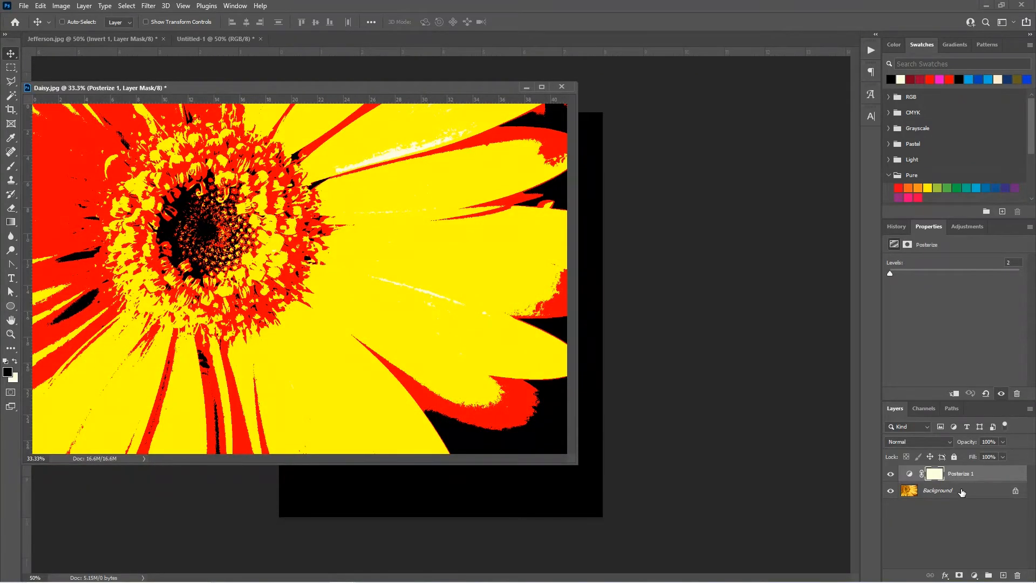
drag(962, 493, 591, 276)
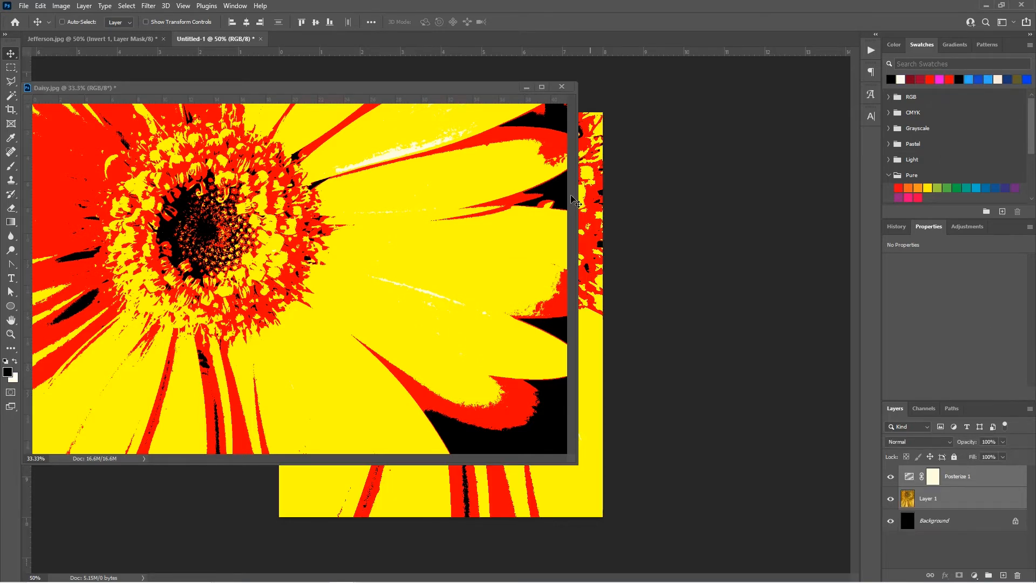
click(526, 87)
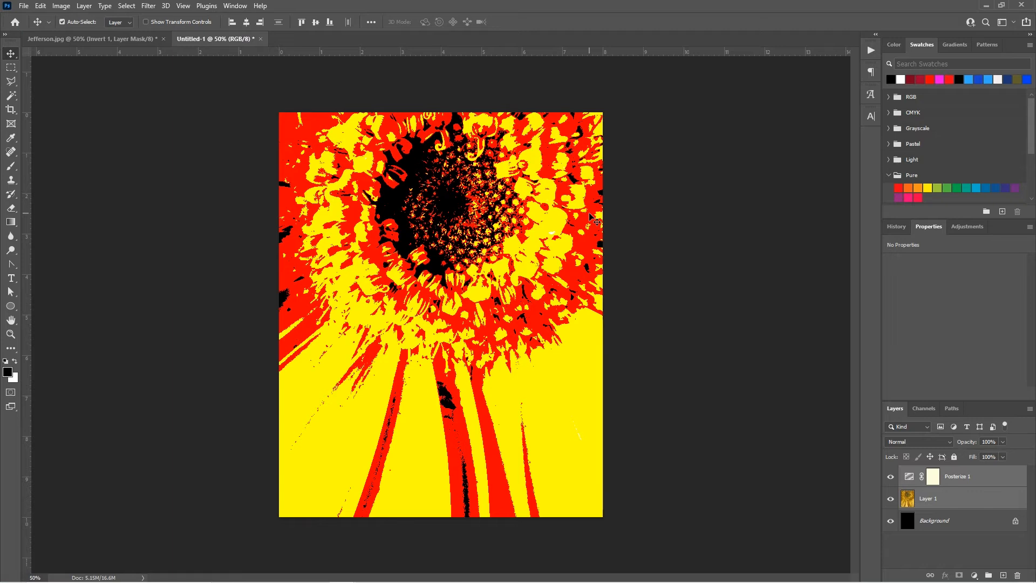
Step: Scale the daisy image with its Posterize layer to about 3.44 by 2.31 inches and place it in the page's upper-left corner
key(ctrl+t)
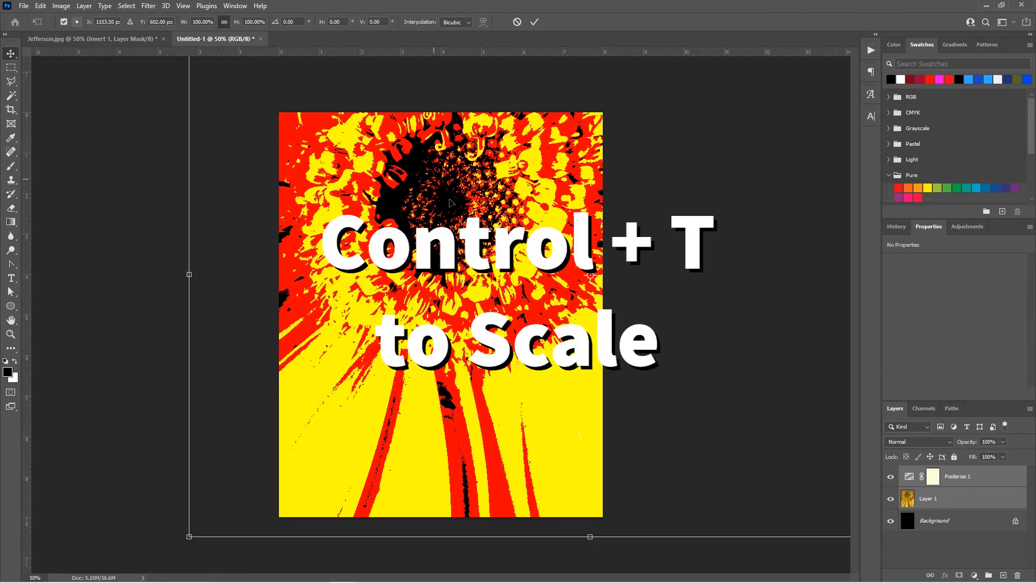
drag(452, 203, 500, 281)
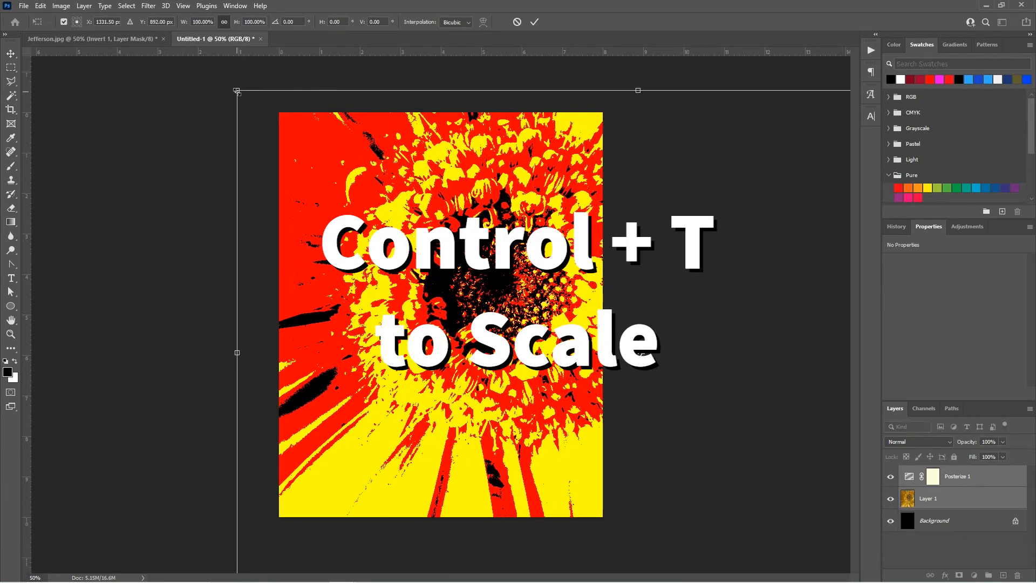
drag(236, 91, 674, 371)
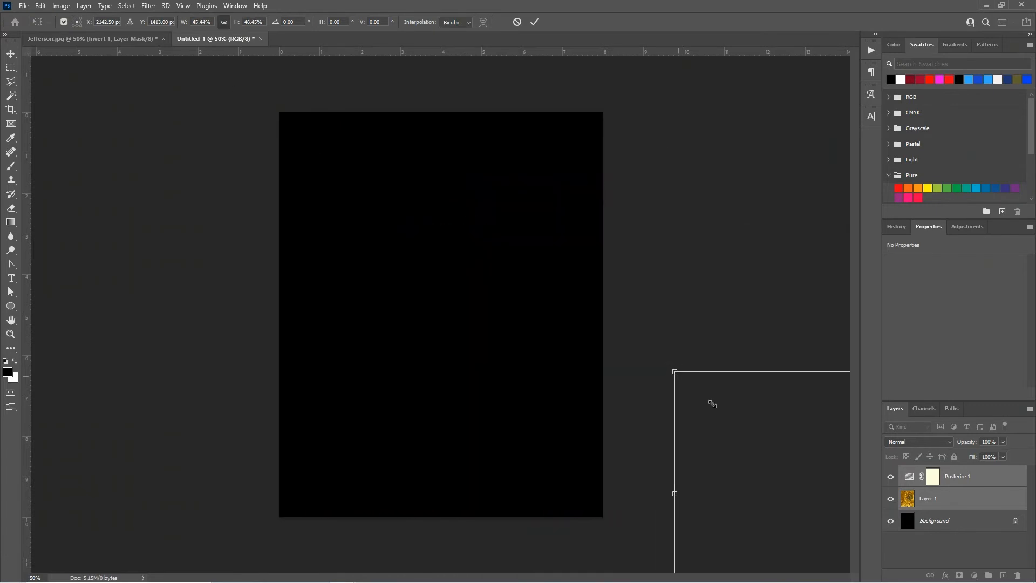
drag(712, 404, 296, 161)
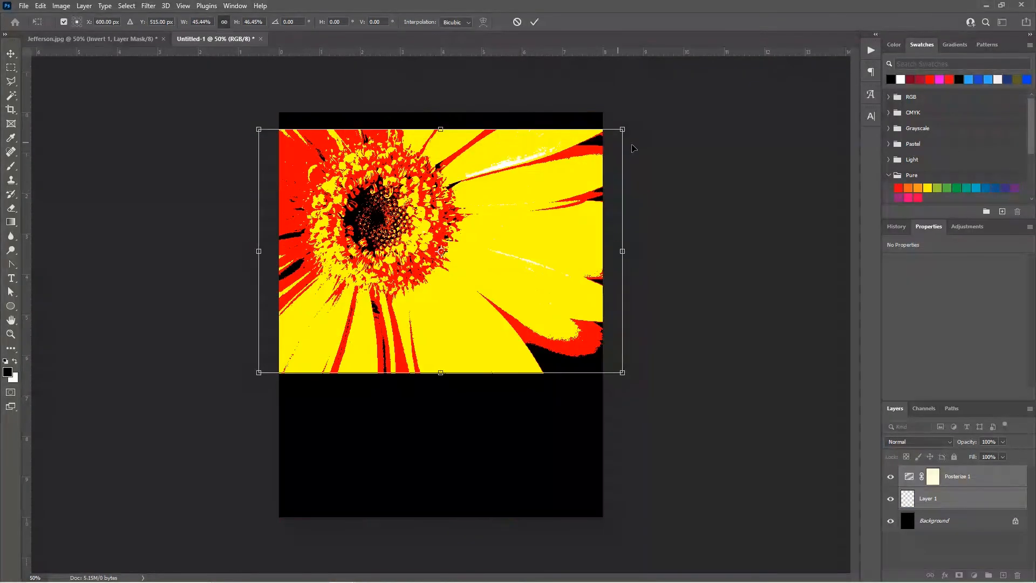
drag(622, 130, 436, 254)
drag(395, 293, 433, 170)
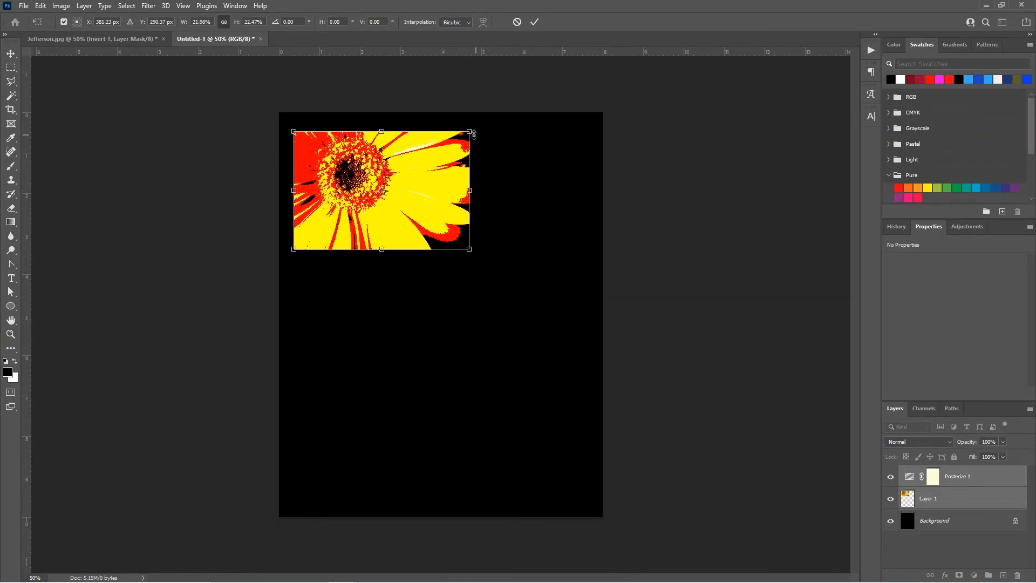
drag(469, 132, 439, 155)
key(Return)
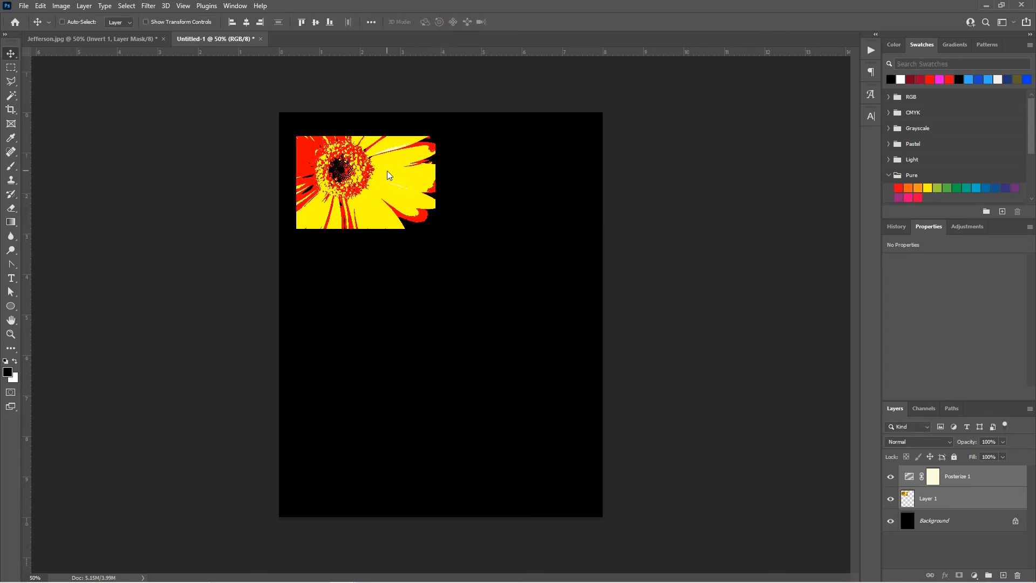
Step: Copy the Jefferson image layer with its Threshold and Invert adjustments into the new 8 by 10 inch document
click(132, 43)
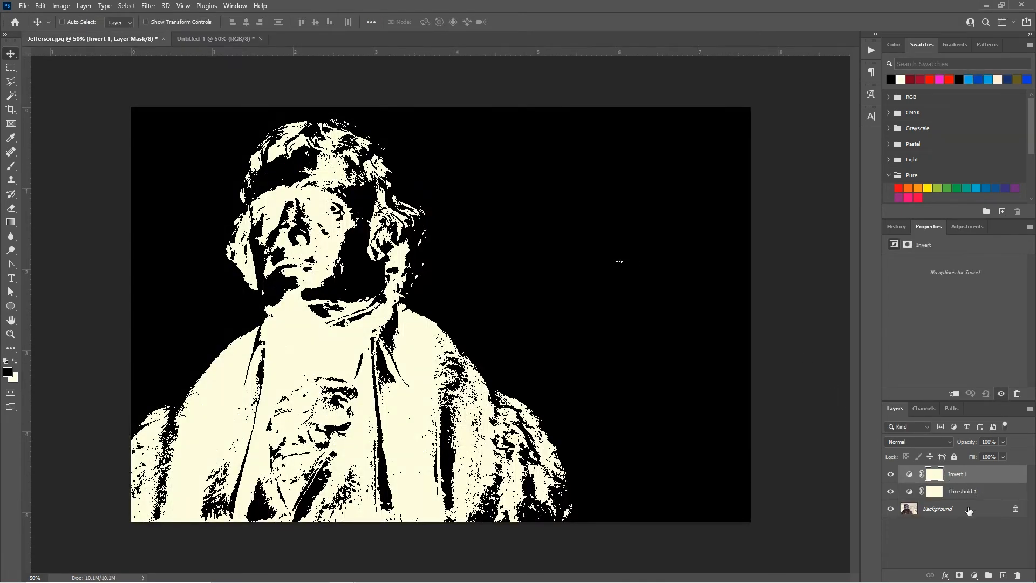
shift+click(969, 510)
drag(969, 510, 446, 354)
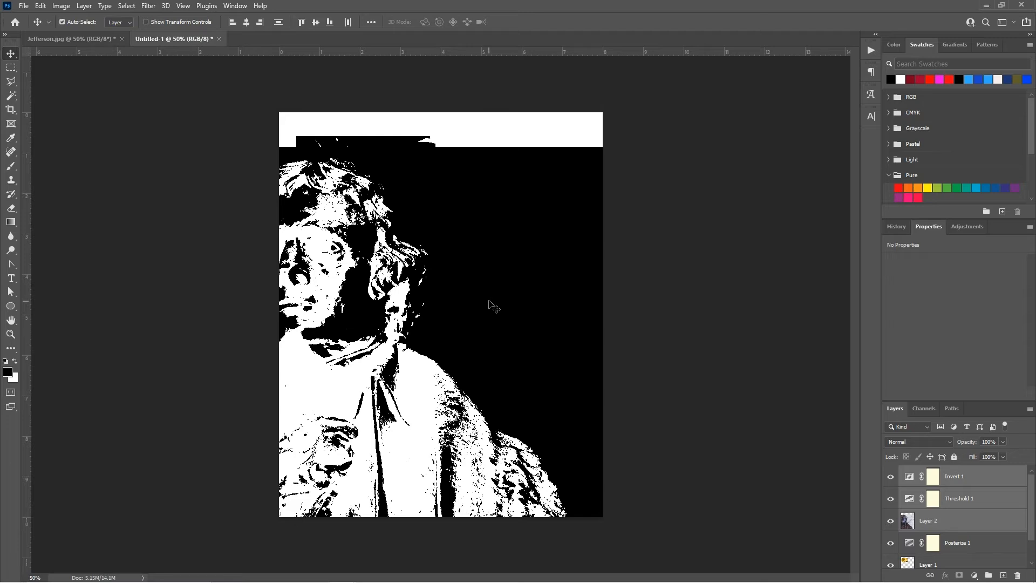
Step: Scale the Jefferson layers to about 22.8% and place them beside the daisy, aligned with its upper edge
key(ctrl+t)
drag(133, 146, 470, 160)
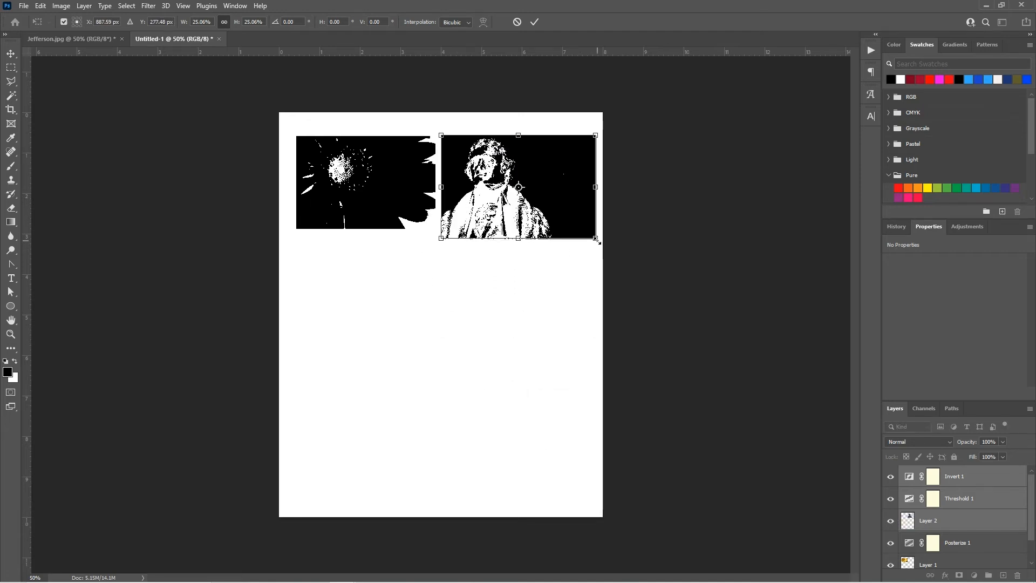
drag(595, 238, 581, 228)
drag(505, 190, 513, 190)
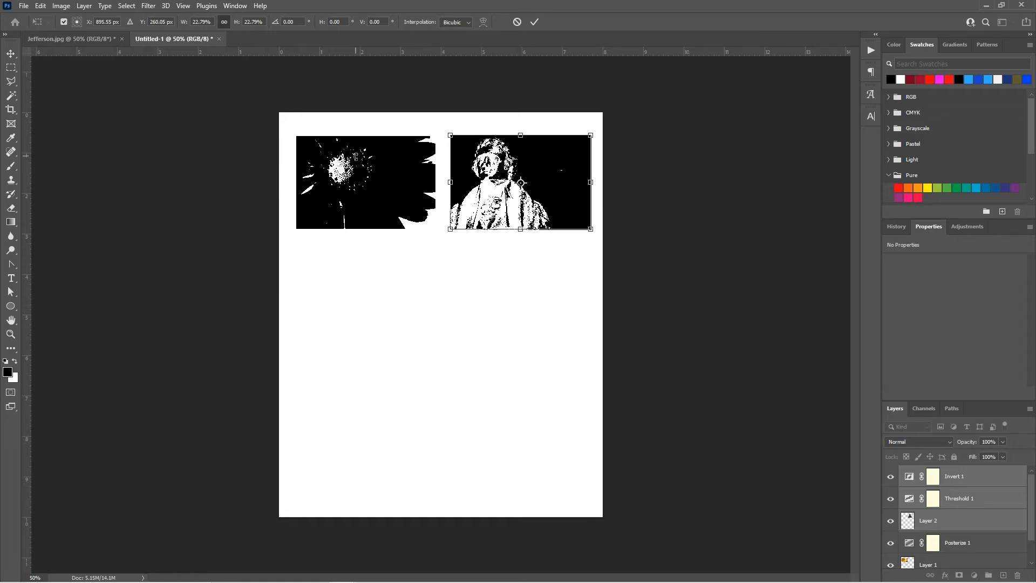
Step: Hide the Invert adjustment and clip the Threshold adjustment to the Jefferson image layer
click(988, 497)
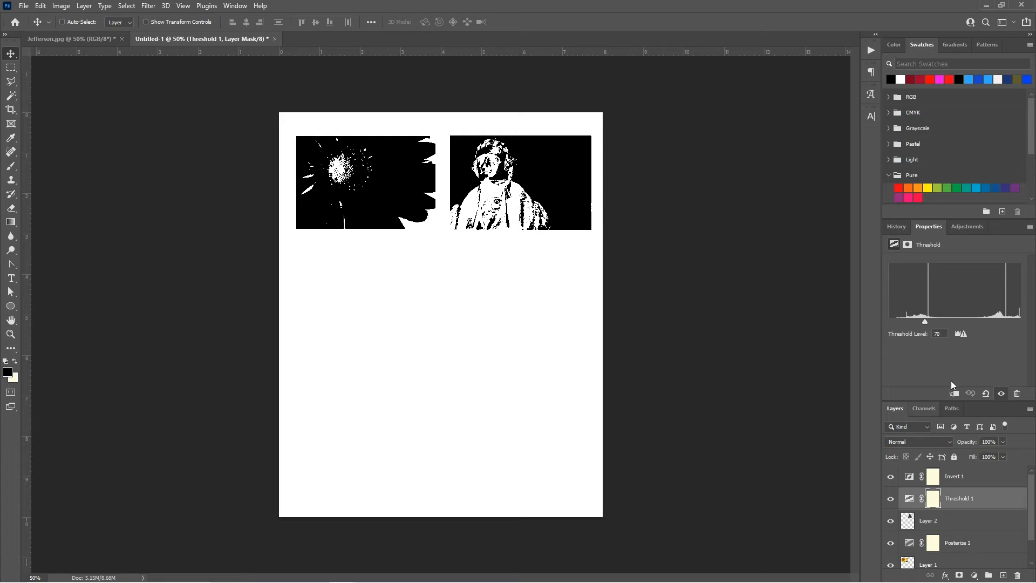
click(890, 498)
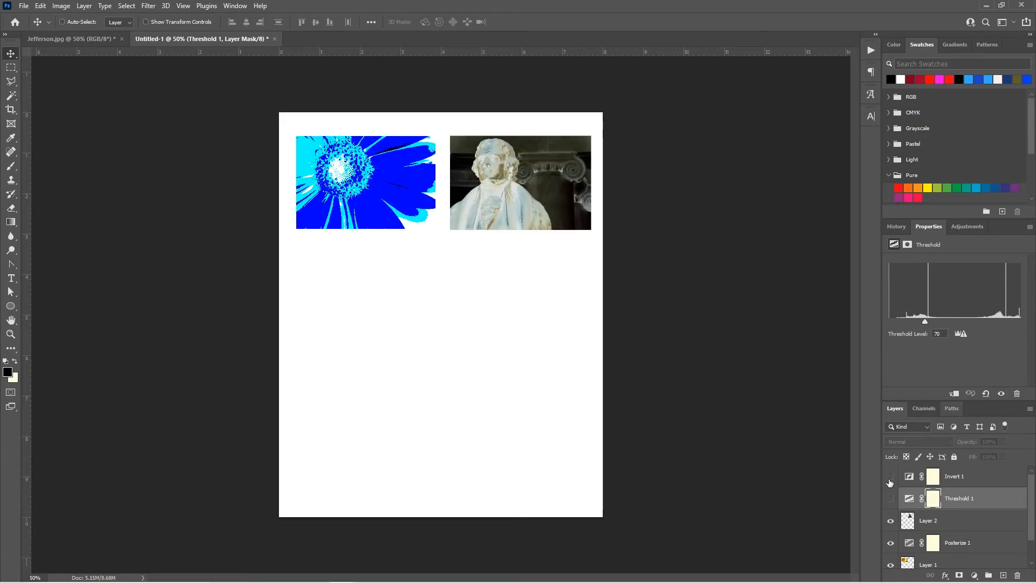
click(889, 479)
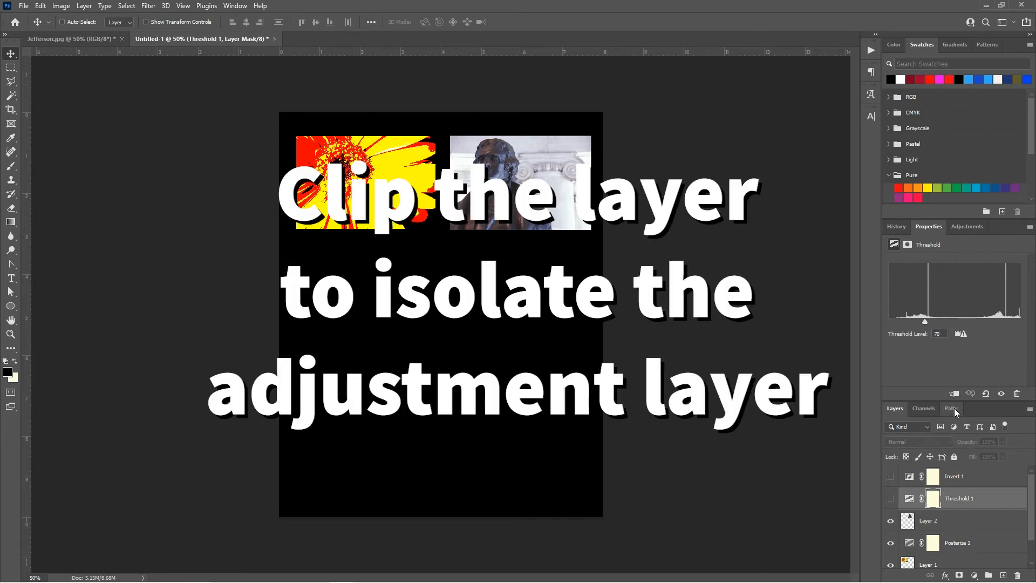
click(889, 502)
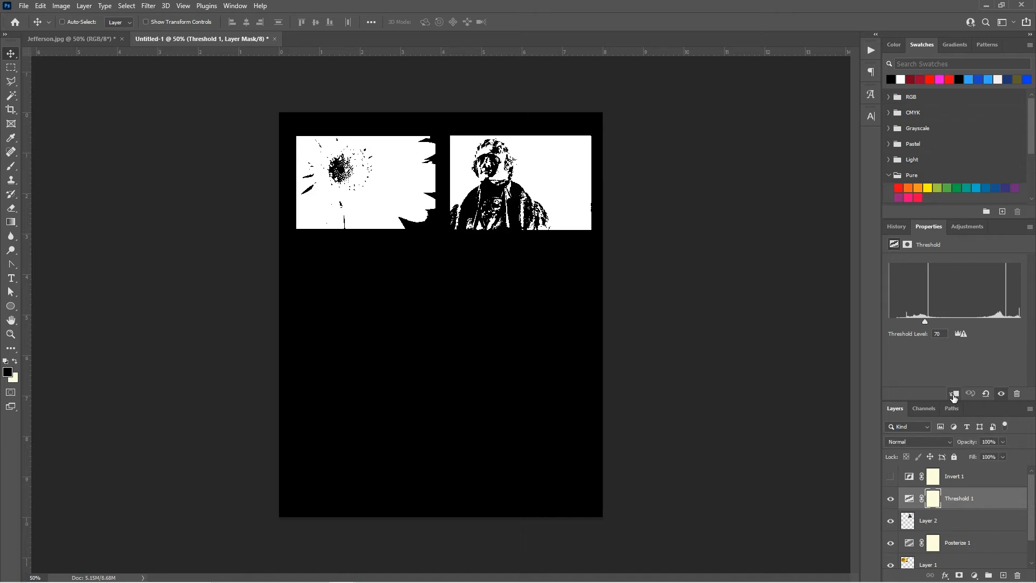
click(954, 398)
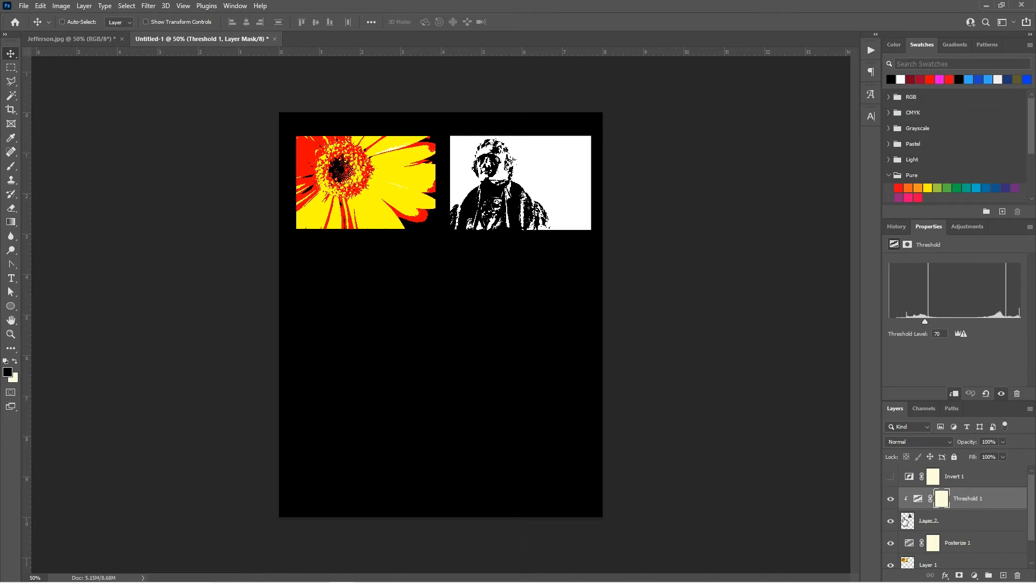
Step: Clip the re-enabled Invert adjustment to the Jefferson layer and the Posterize adjustment to the daisy layer
click(986, 482)
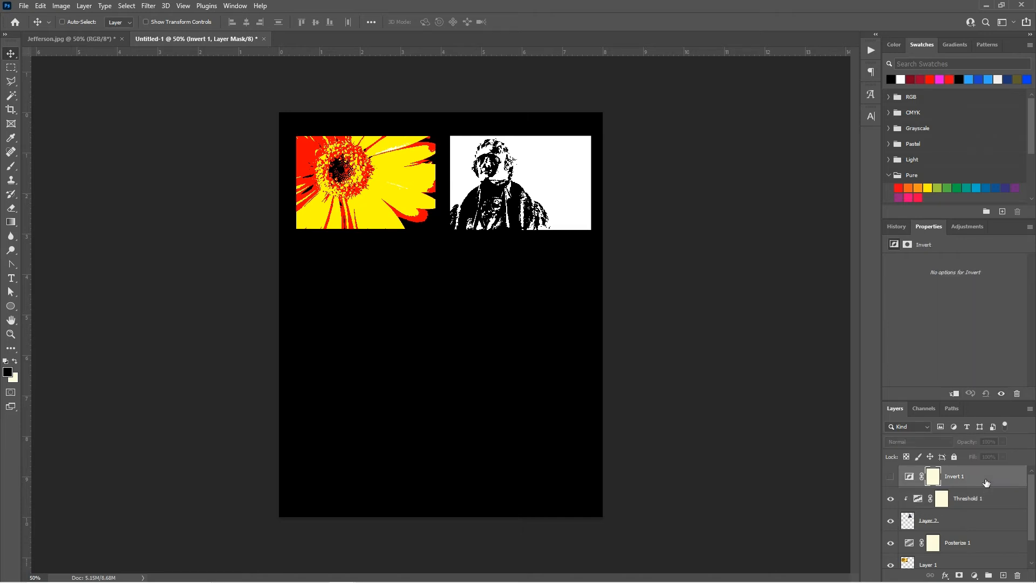
click(890, 478)
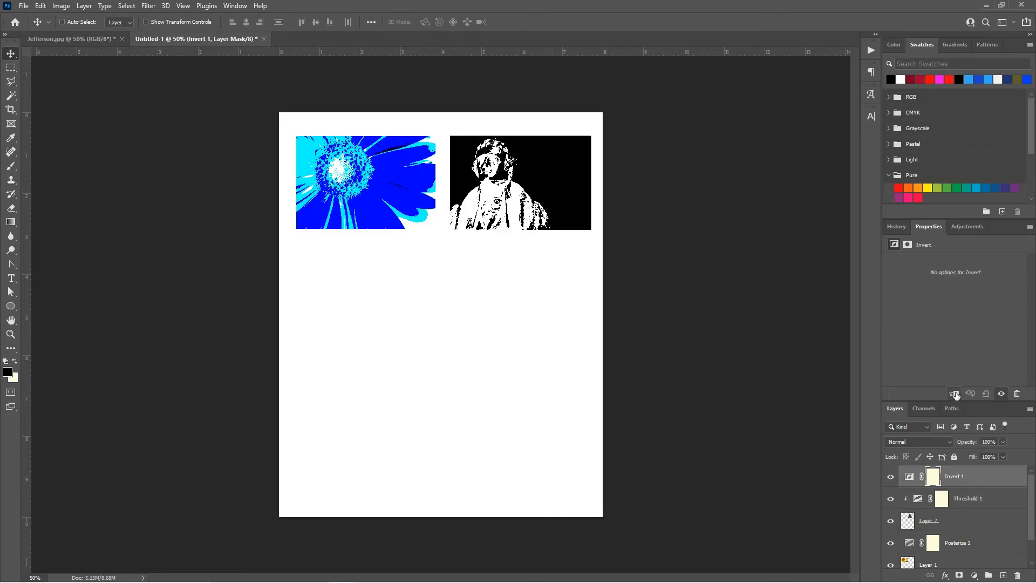
click(955, 394)
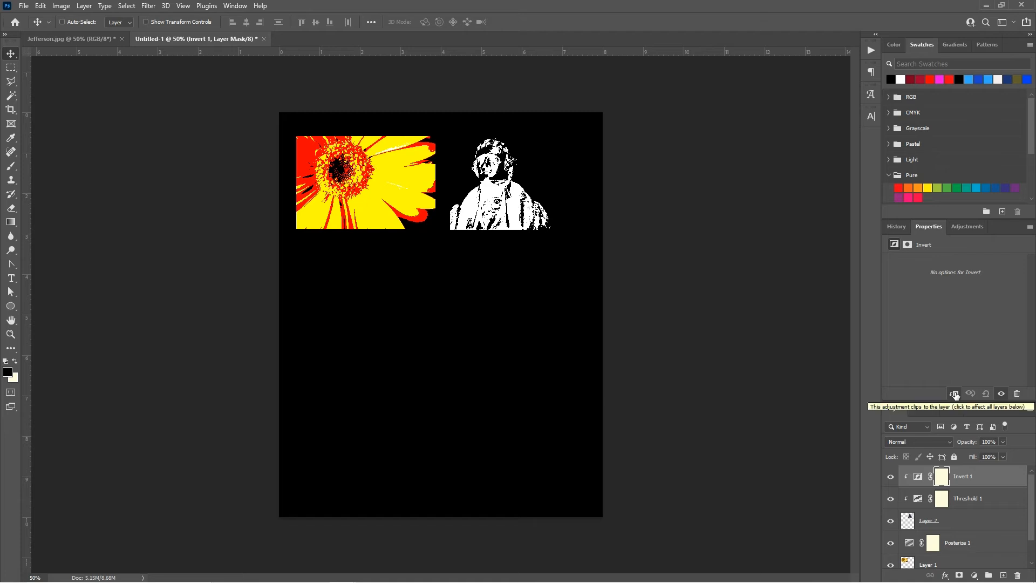
click(989, 543)
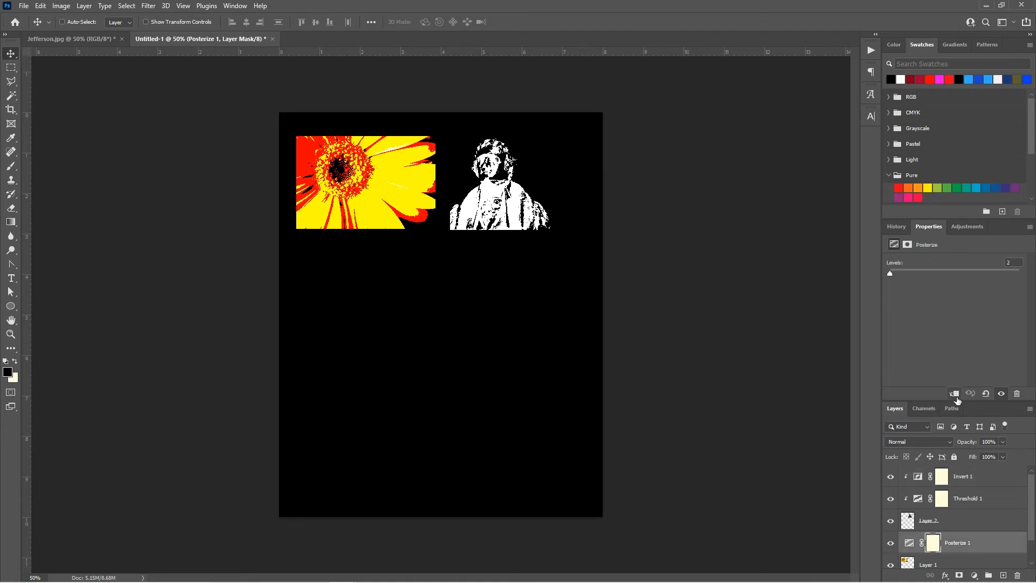
click(955, 393)
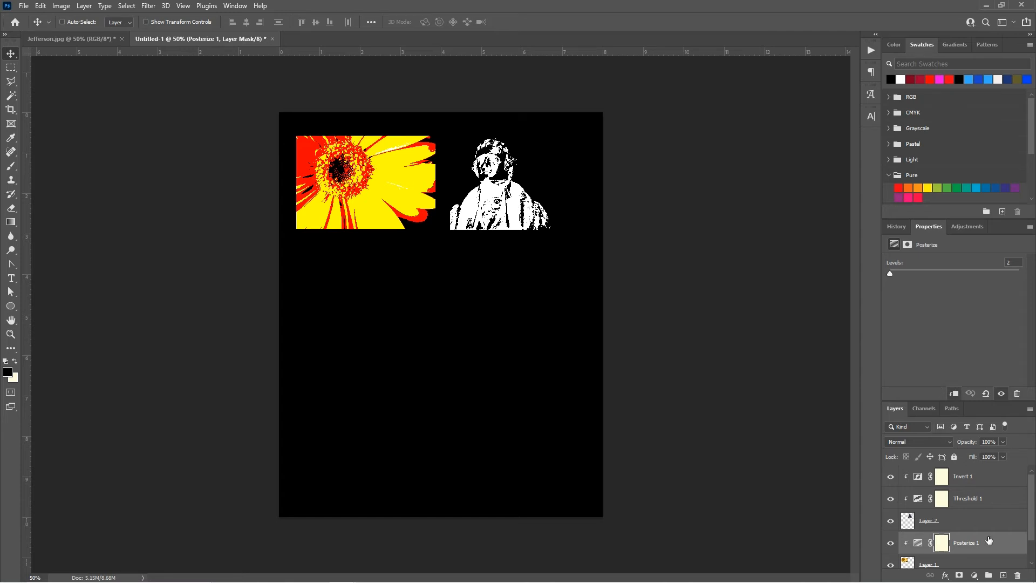
Step: Add a Stroke layer style to the daisy image layer with its position set to Inside
scroll(1031, 510, down, 1)
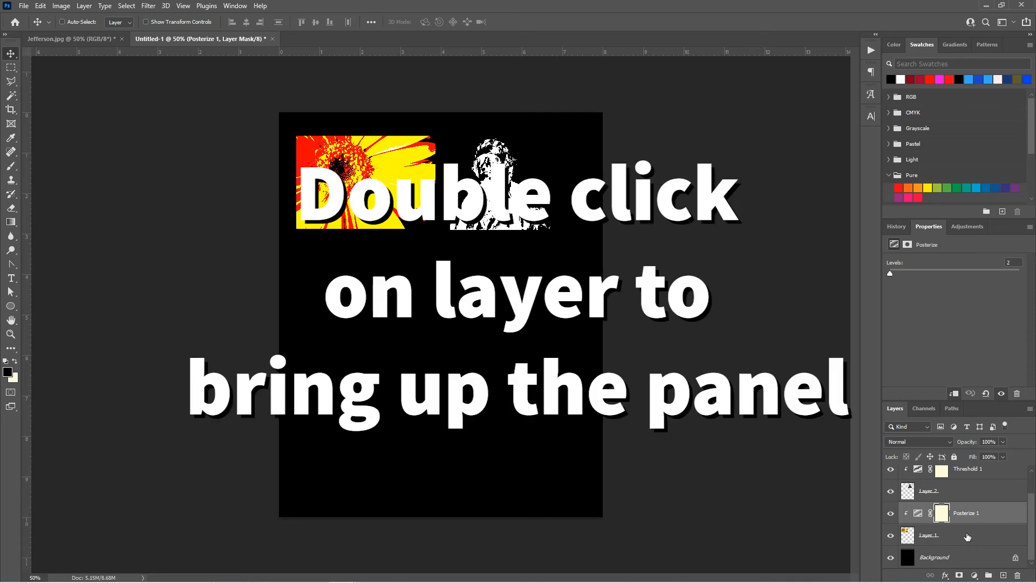
click(966, 536)
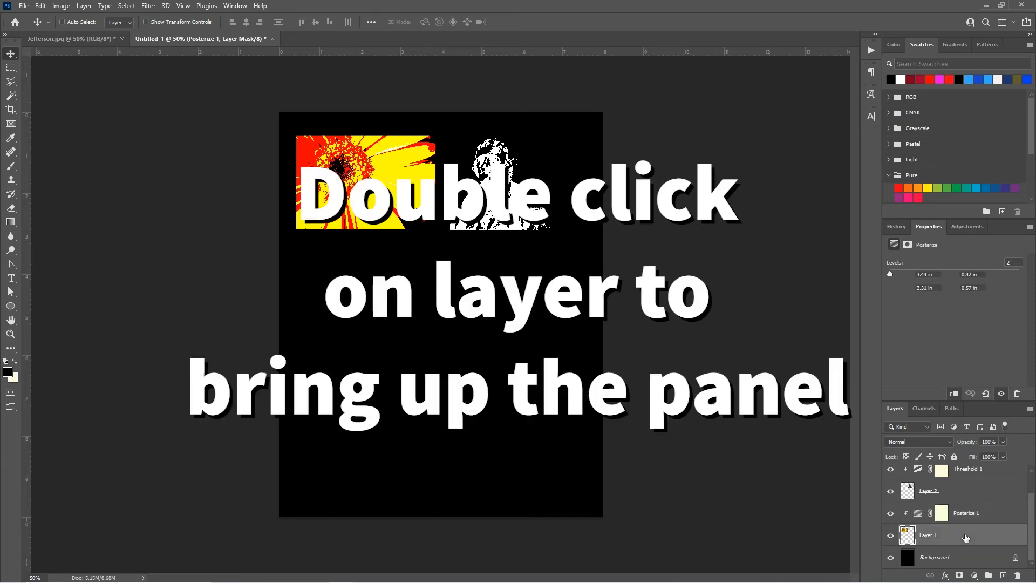
double_click(966, 536)
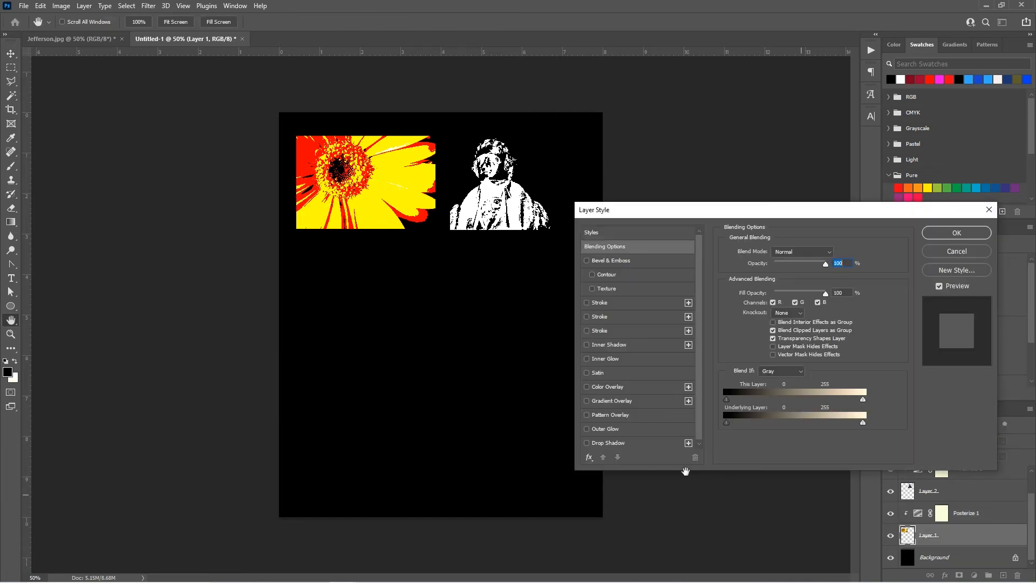
click(587, 303)
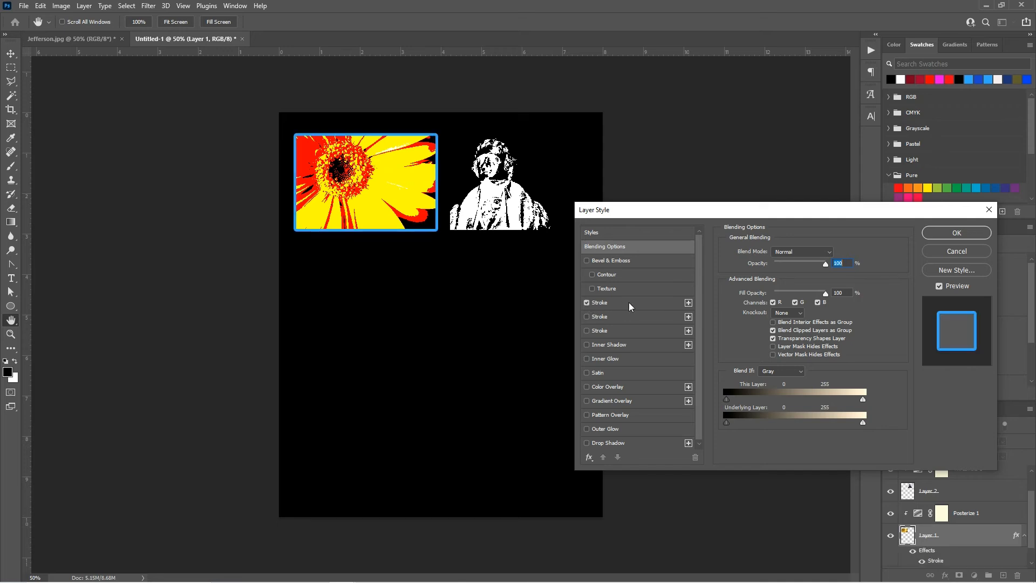
click(629, 302)
click(781, 268)
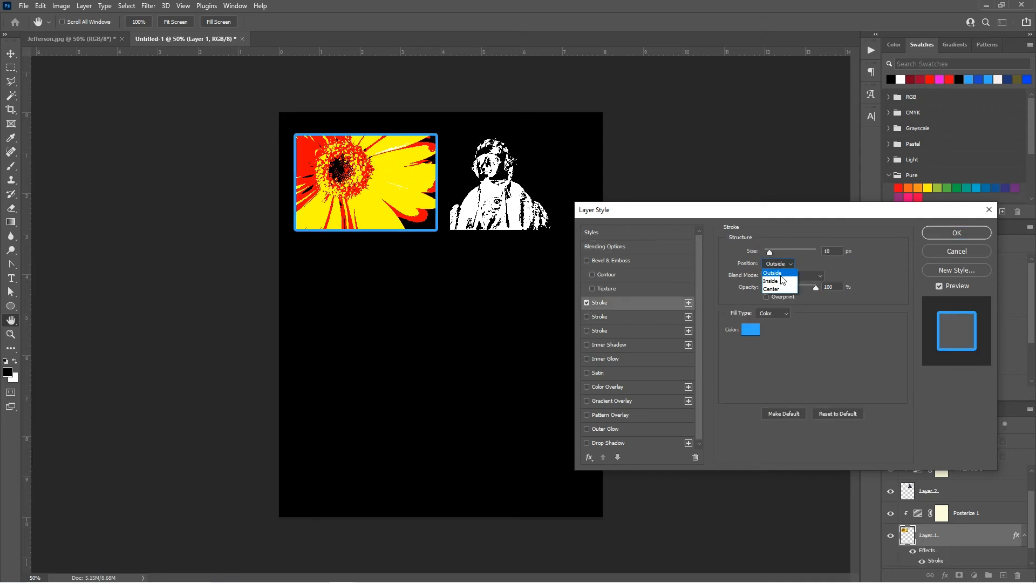
click(783, 277)
Step: Set the daisy's stroke color to near-white f8fafc and its size to 16 px, and apply the layer style
click(754, 333)
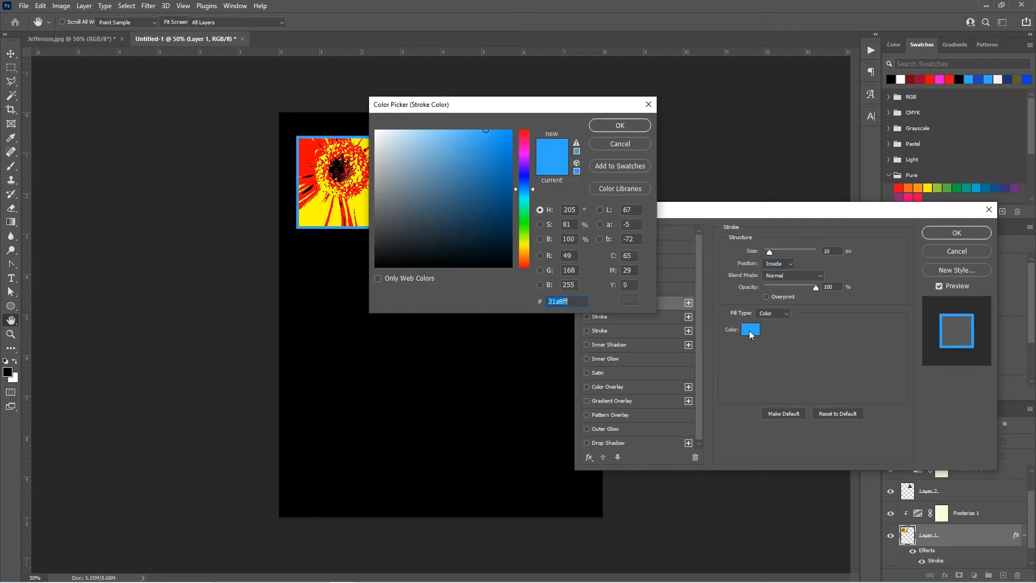
click(377, 131)
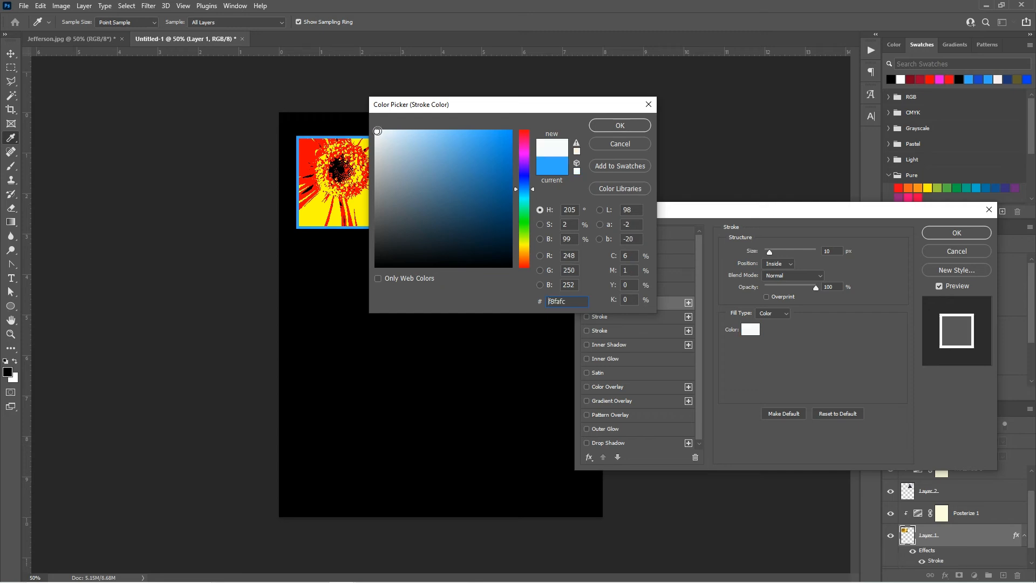
click(638, 126)
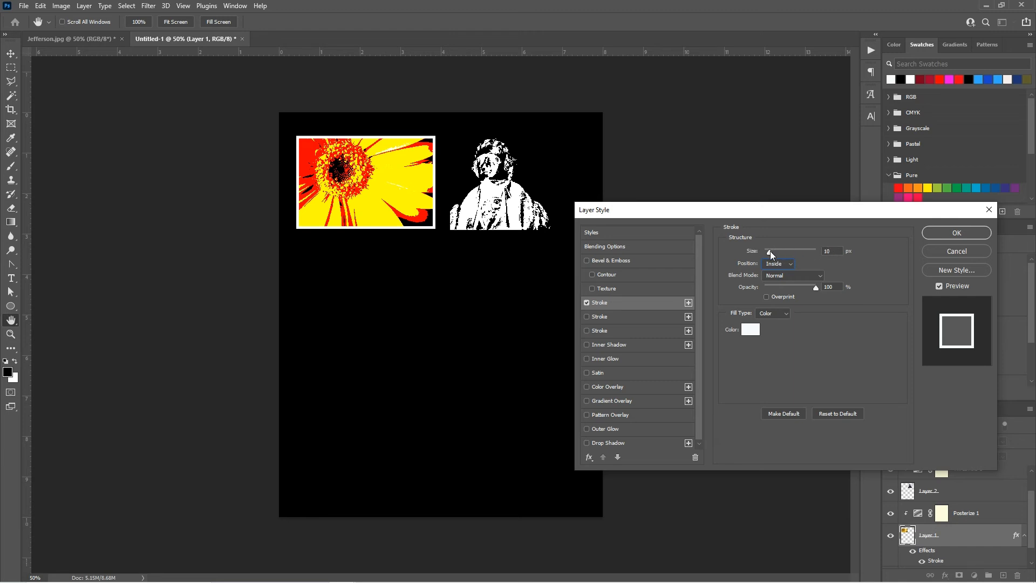
drag(770, 251, 772, 251)
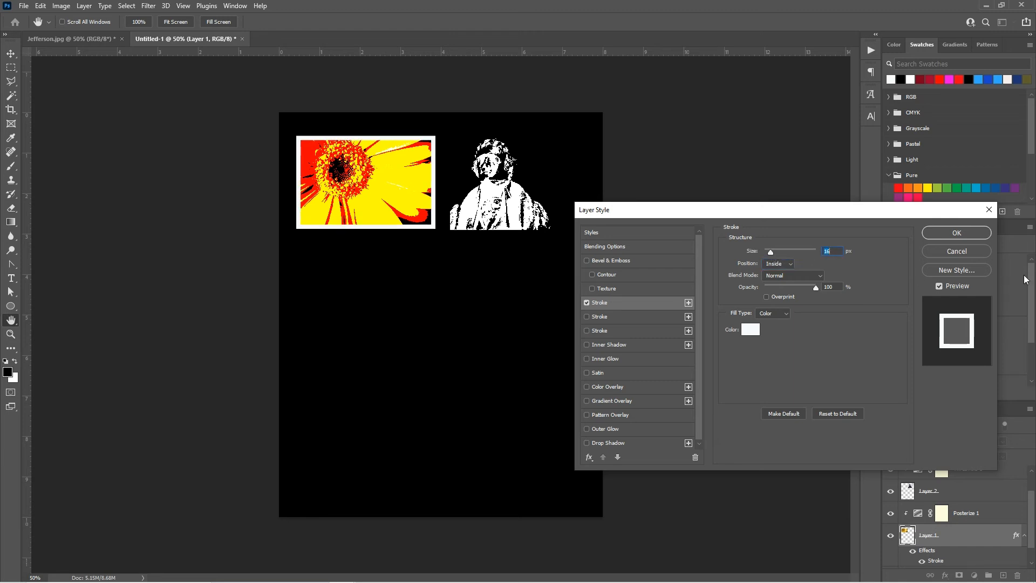
click(966, 237)
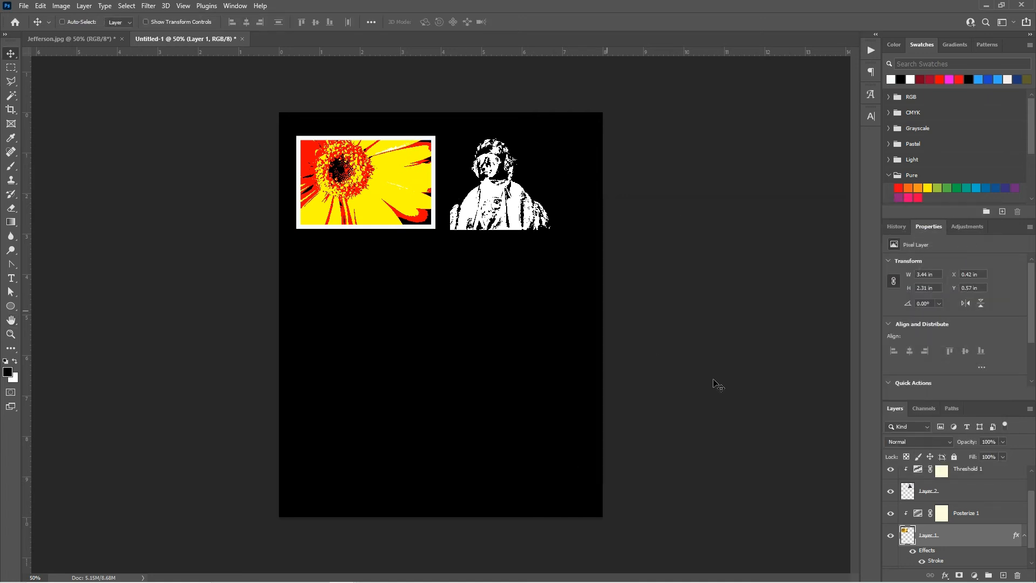
Step: Copy the daisy layer's style and paste it onto the Jefferson image layer
right_click(988, 556)
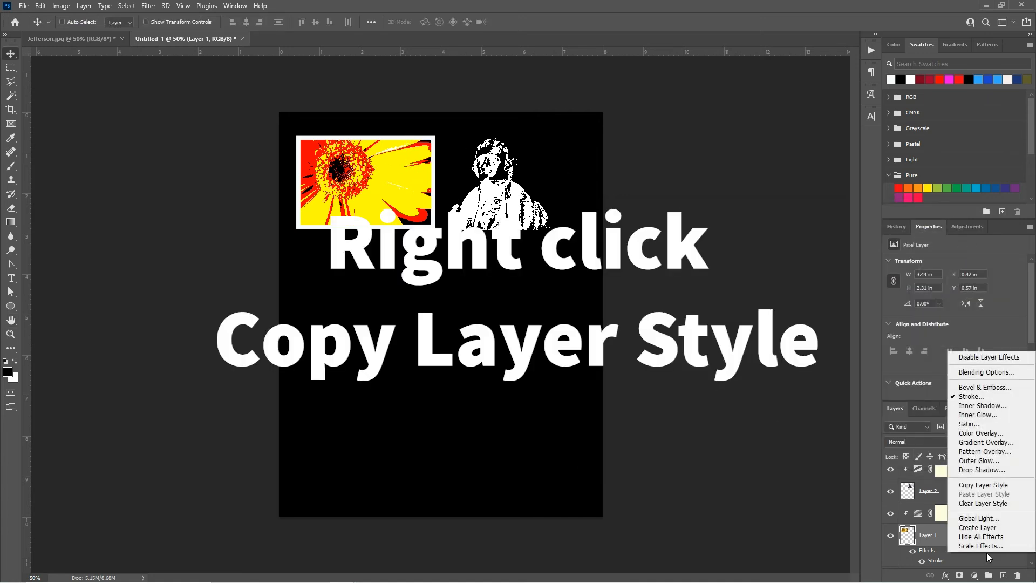
click(963, 486)
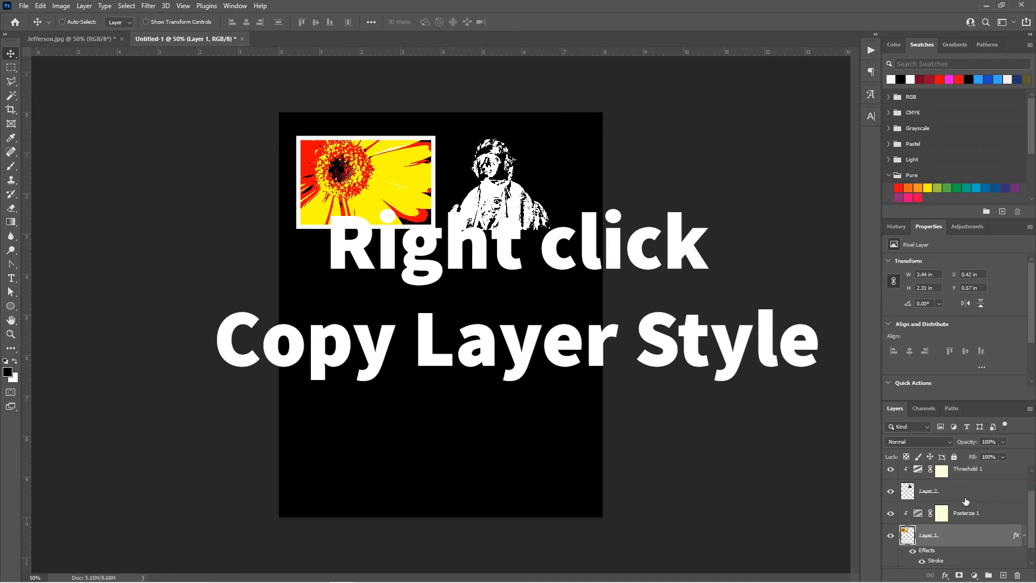
click(966, 496)
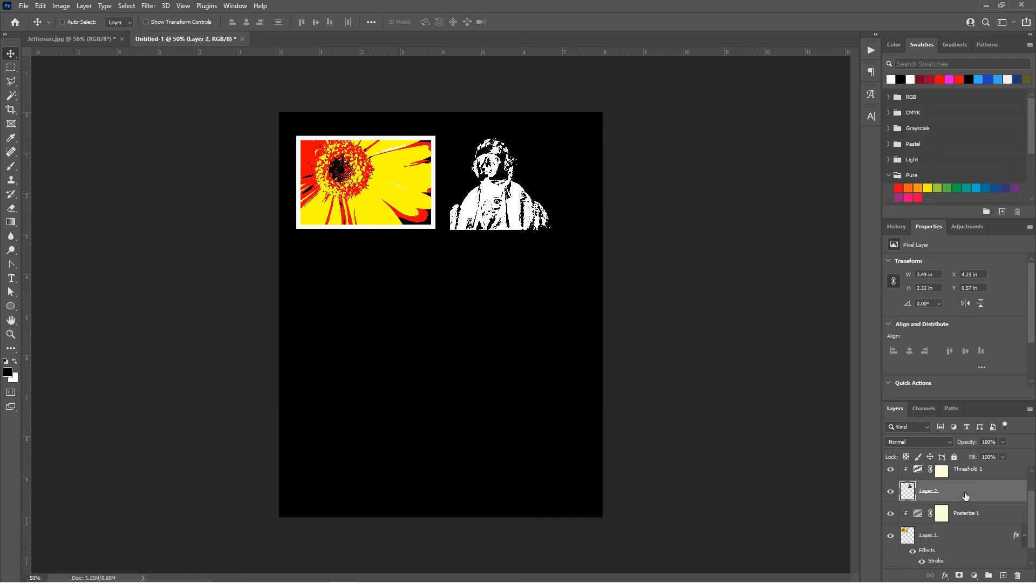
right_click(966, 495)
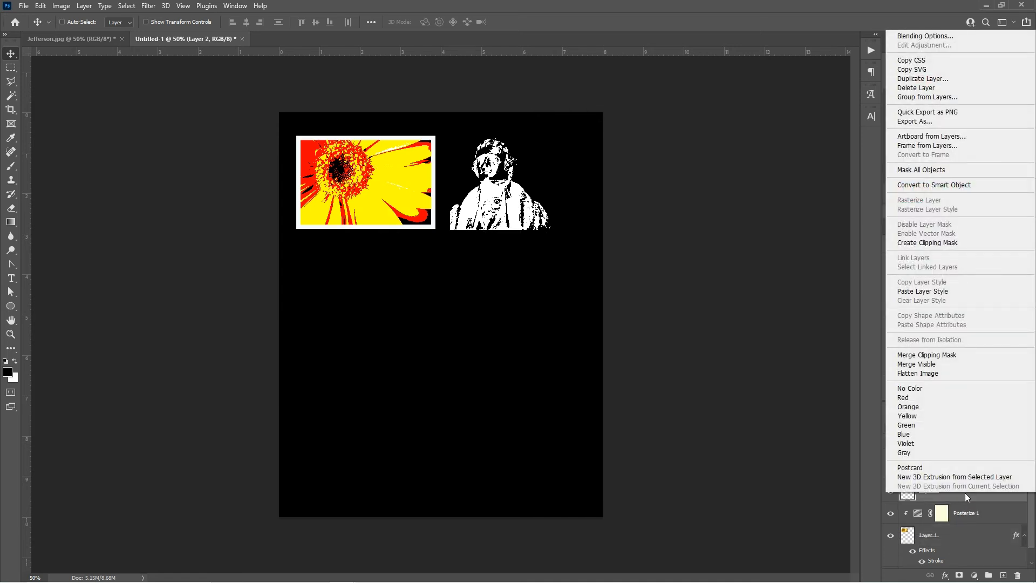
click(937, 292)
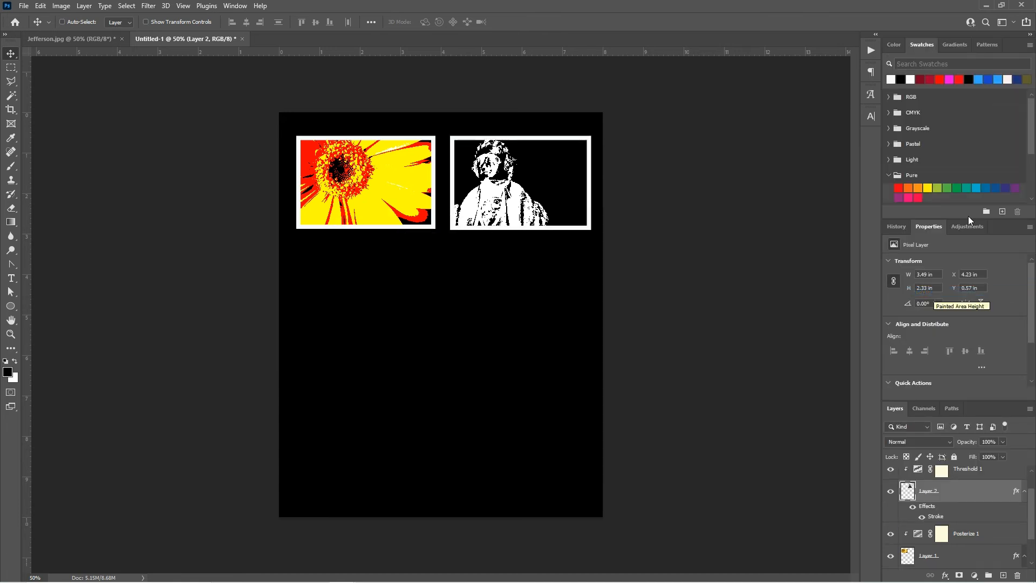
Step: Add the text label "Posterize" in white Arial and position it just below the daisy image
click(15, 362)
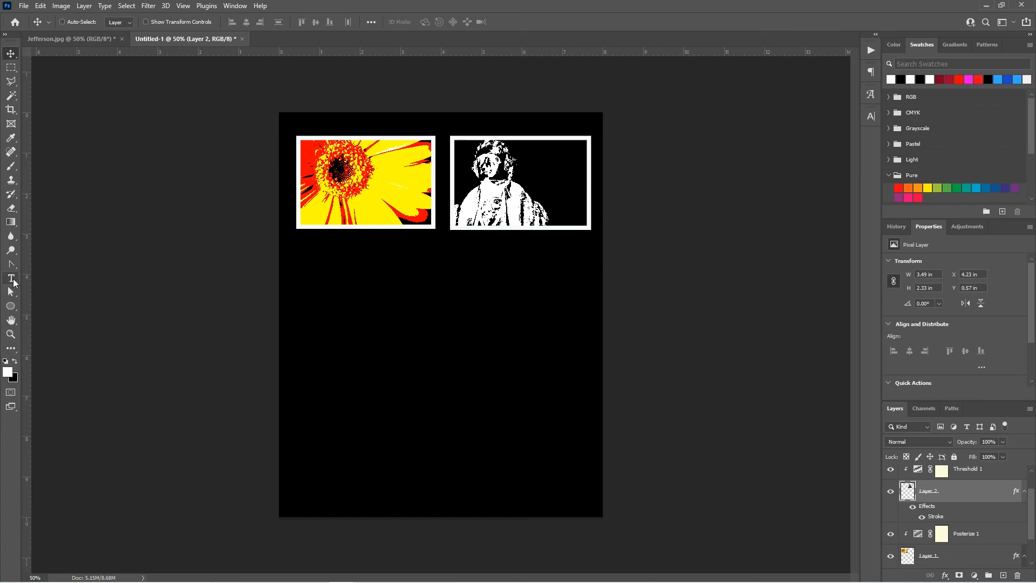
click(14, 281)
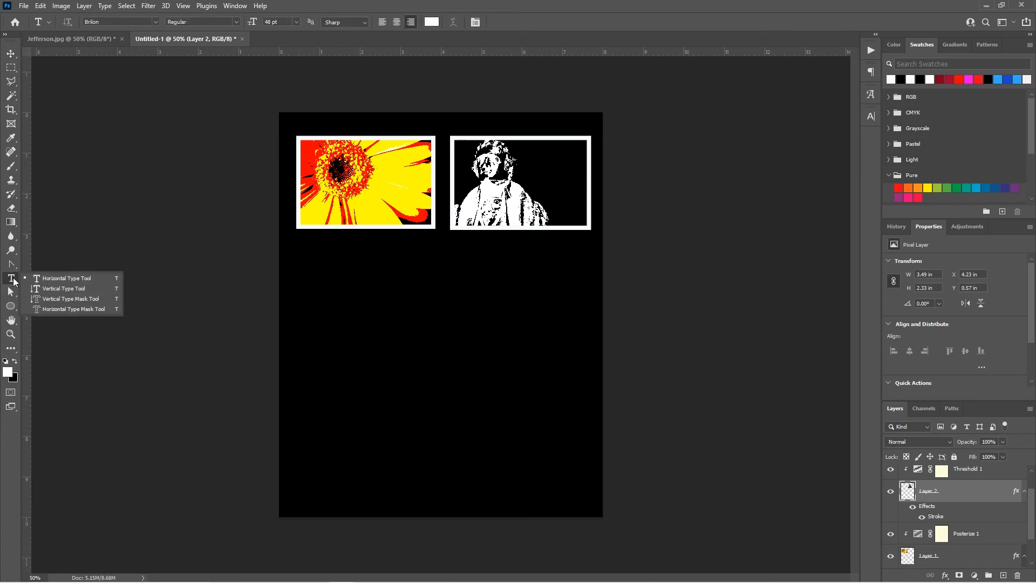
click(156, 21)
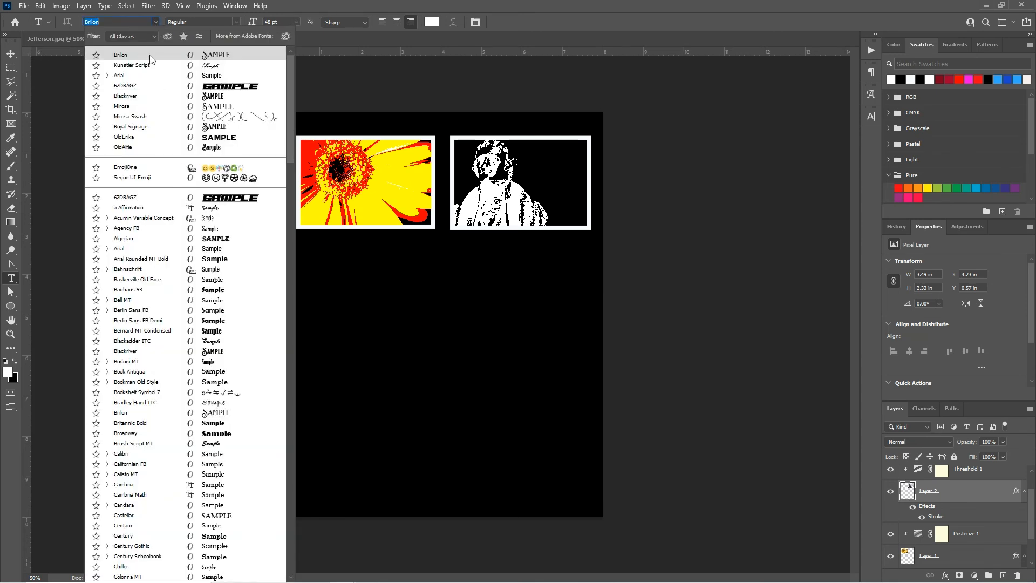
click(141, 78)
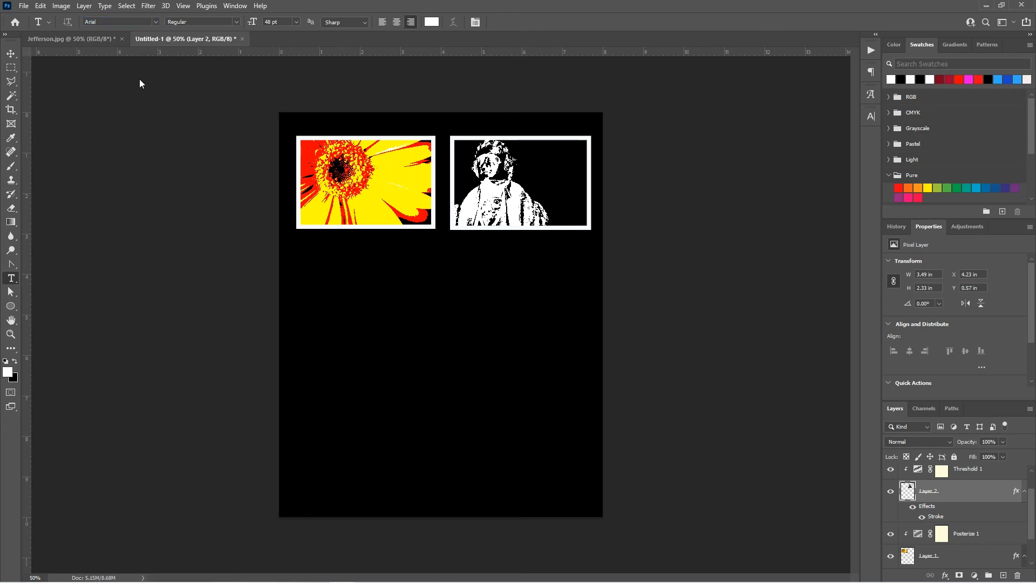
click(313, 277)
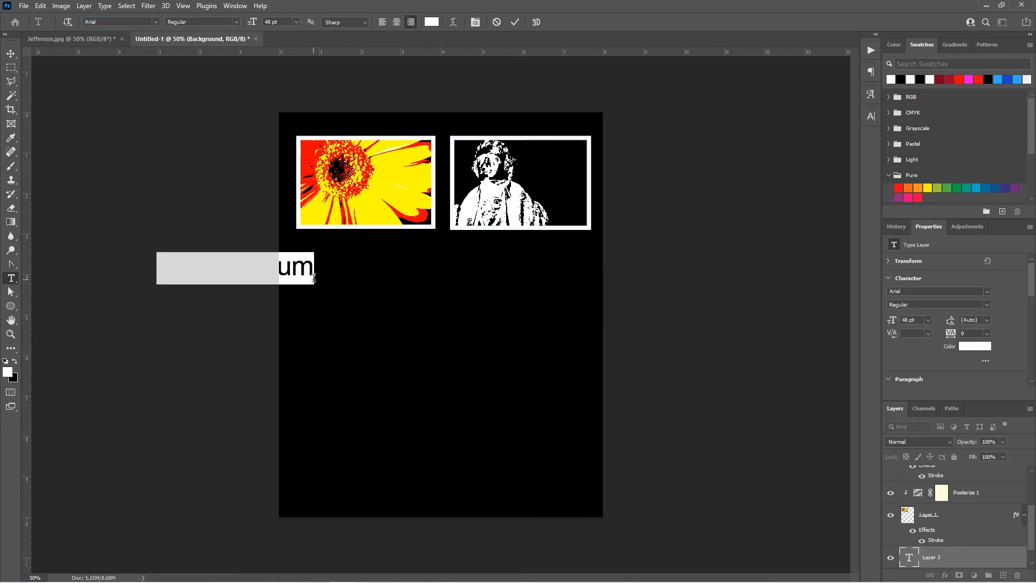
text(Posteri)
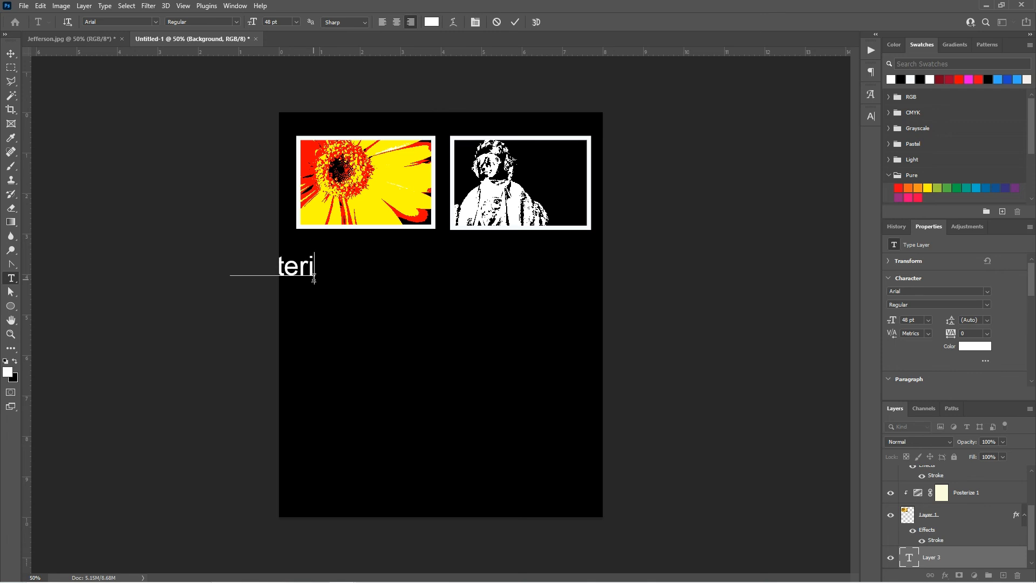
text(ze)
click(196, 216)
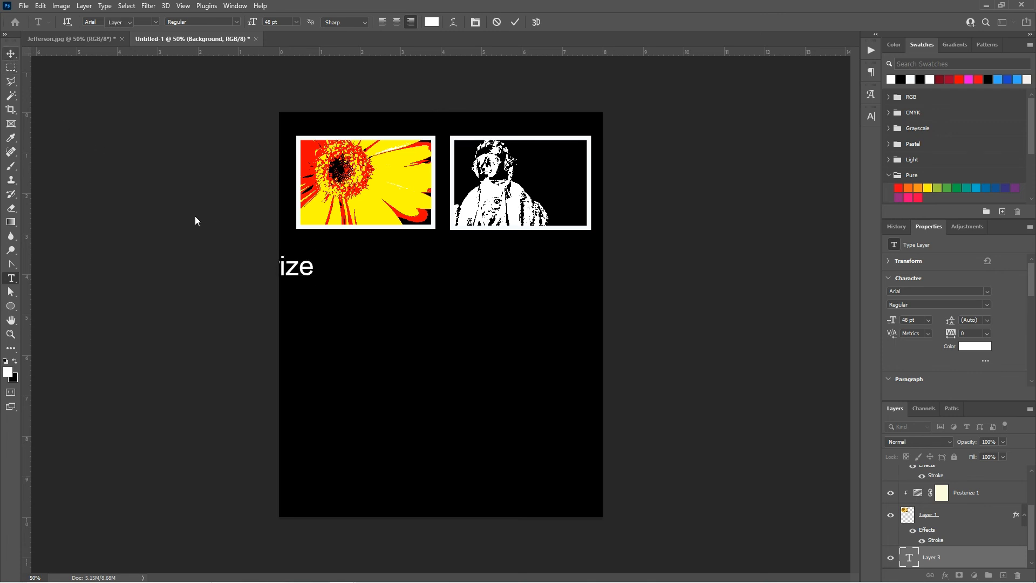
key(v)
drag(284, 274, 393, 259)
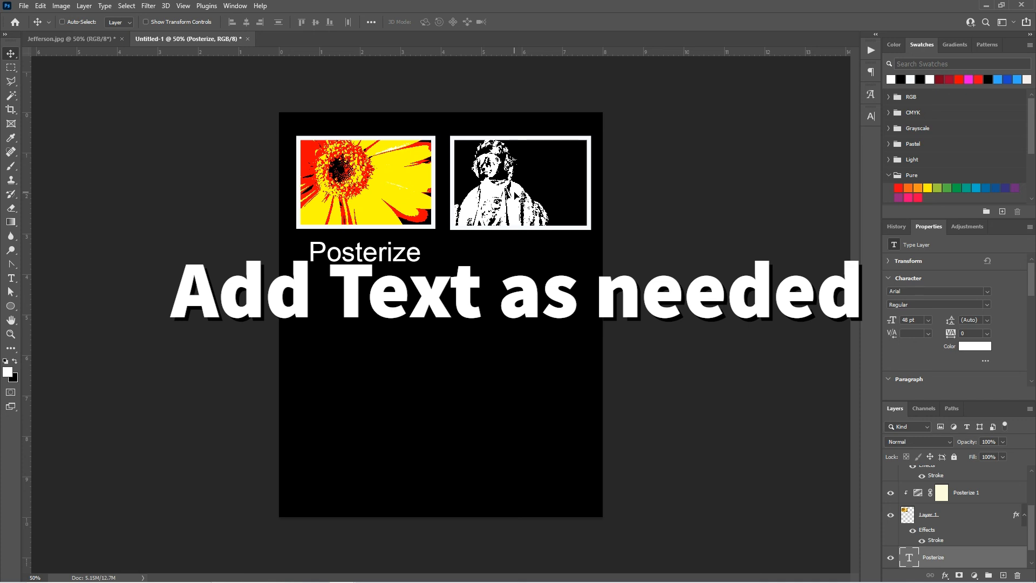
Step: Add a matching text label "Threshold" and position it below the Jefferson image, level with the Posterize label
click(10, 278)
click(468, 254)
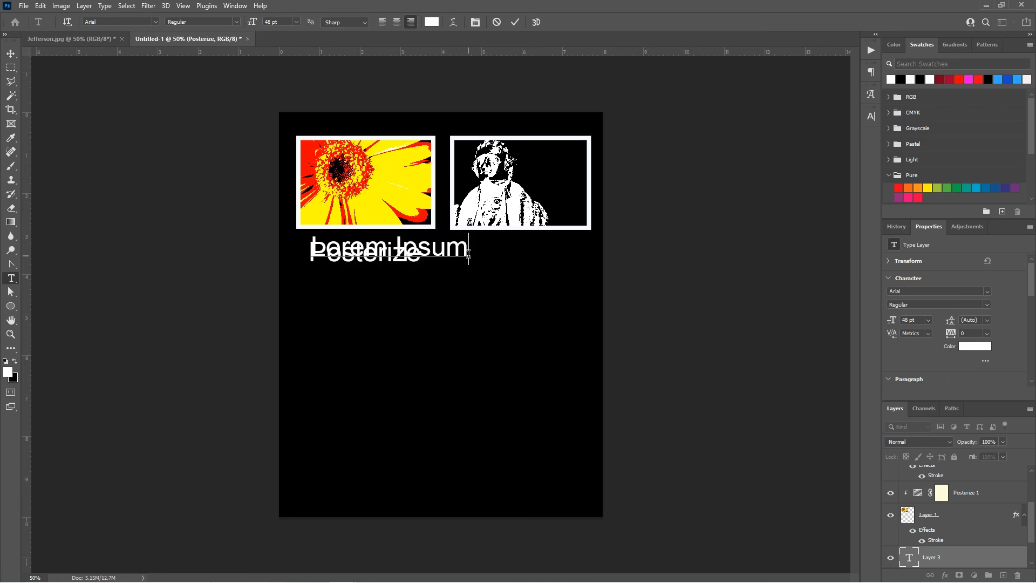
text(Threshold)
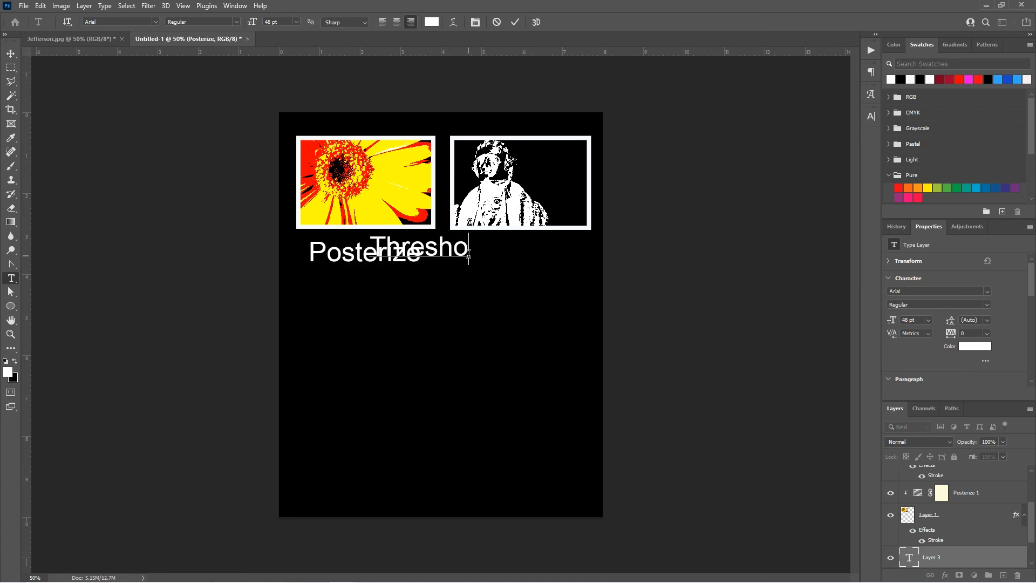
click(11, 54)
drag(442, 247, 540, 255)
drag(541, 256, 543, 257)
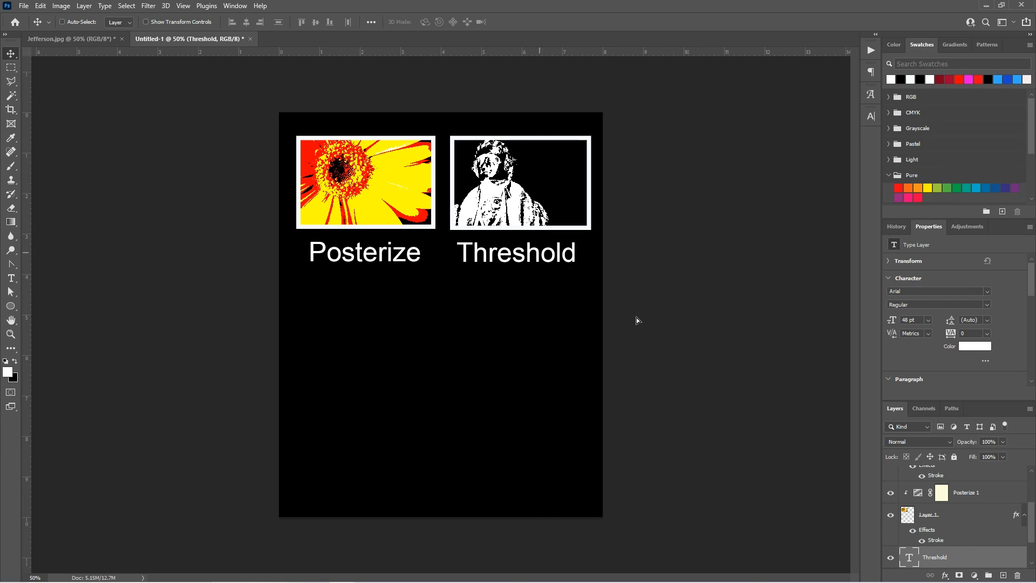